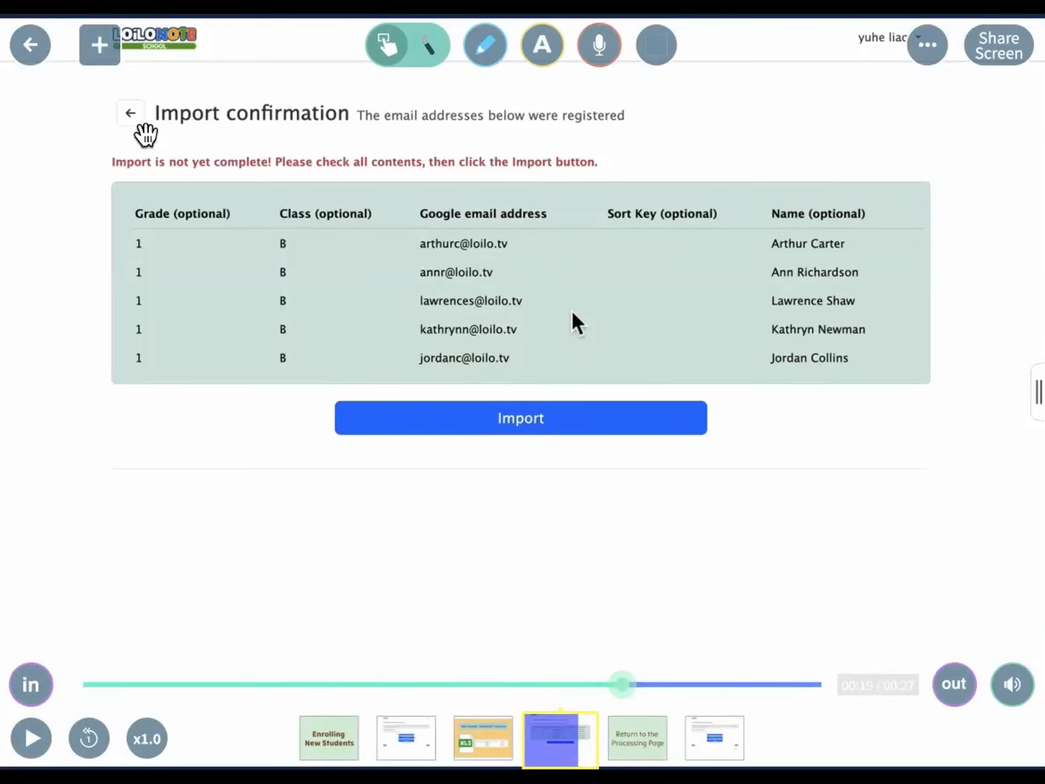
Step: Leave the new-students video and open the Renewing Enrollment for Current Students card
{"action": "left_click", "coordinate": [32, 737]}
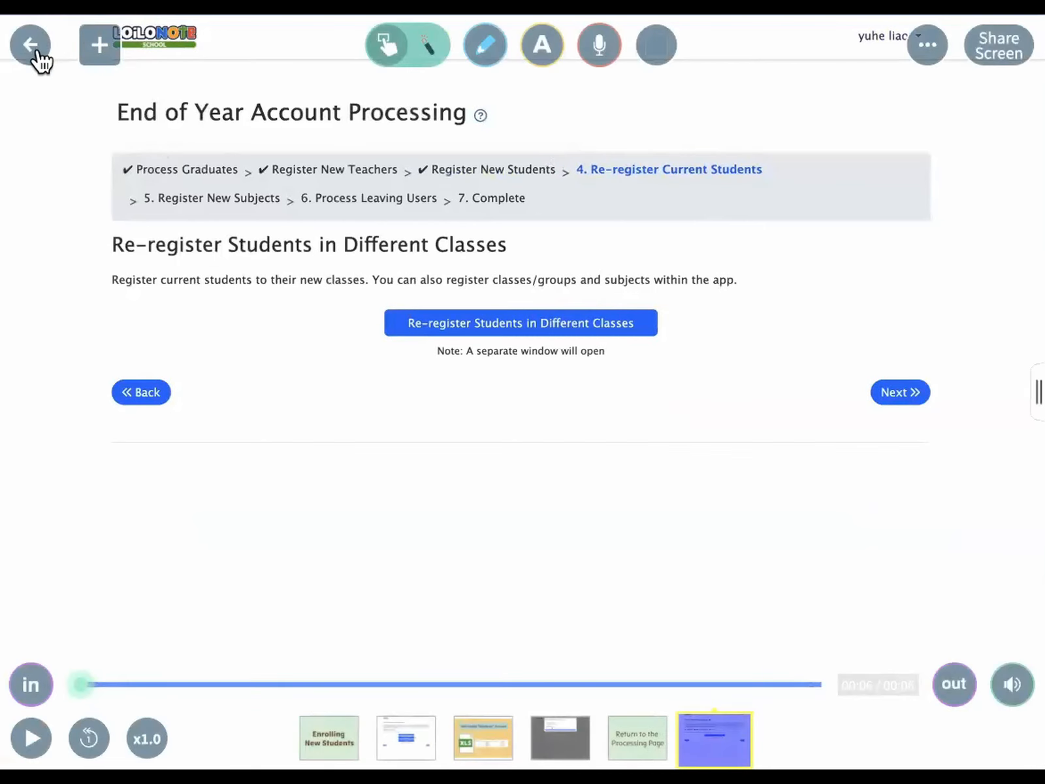
{"action": "left_click", "coordinate": [39, 61]}
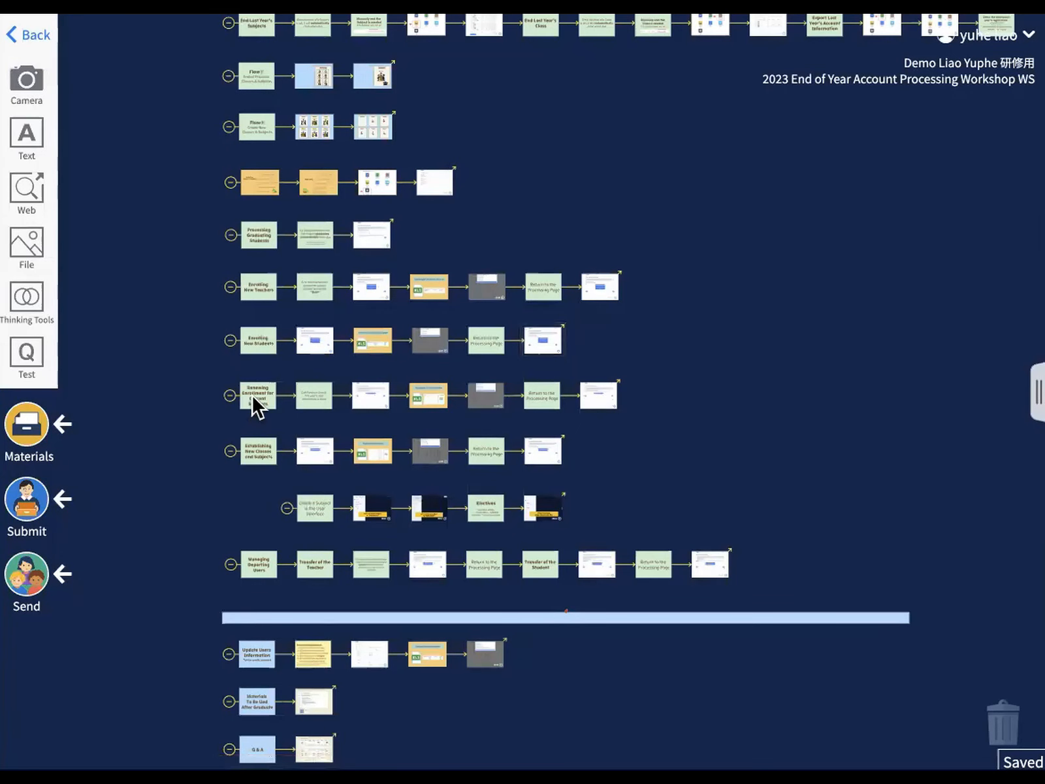
{"action": "left_click", "coordinate": [254, 401]}
Step: Advance to the Re-register Current Students spreadsheet slide and pause there
{"action": "left_click", "coordinate": [375, 742]}
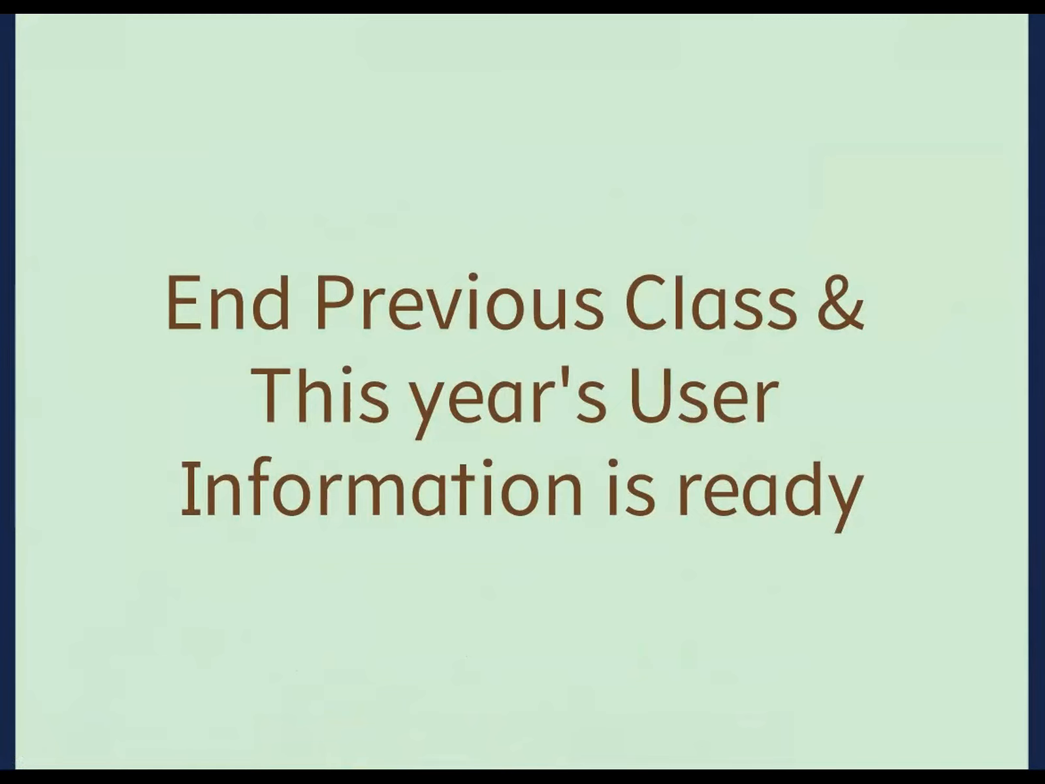
{"action": "key", "text": "Right"}
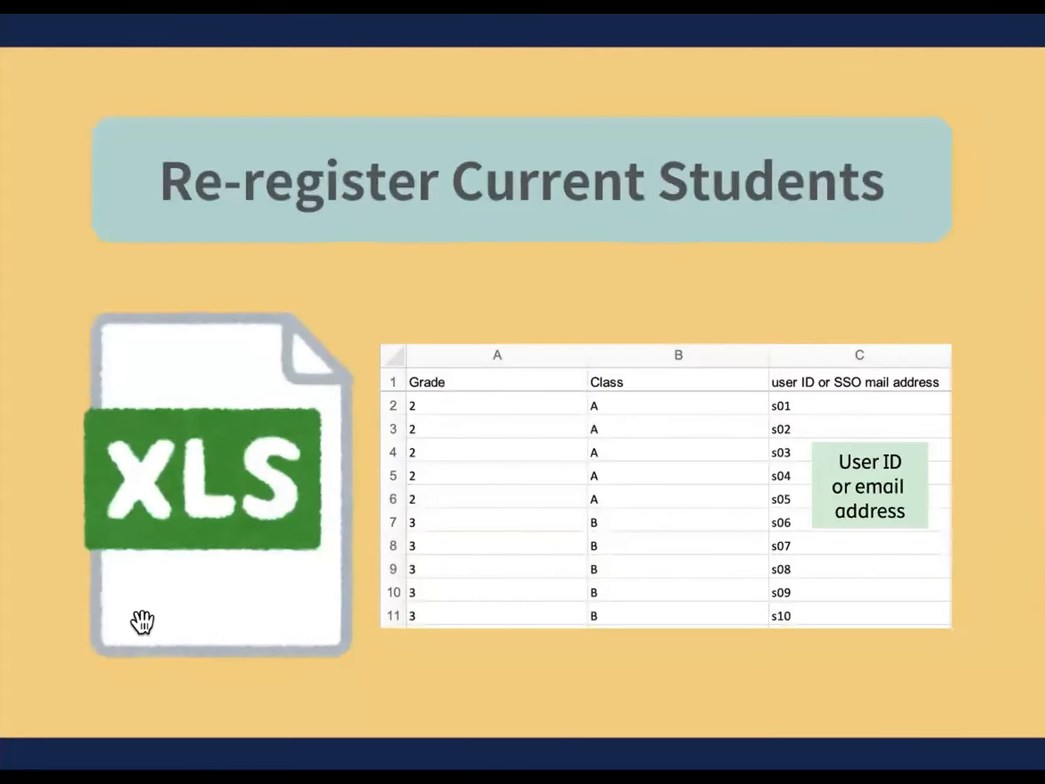
{"action": "left_click", "coordinate": [28, 737]}
Step: Play the re-registration video, pause at the Group Term dates, then resume it
{"action": "key", "text": "Right"}
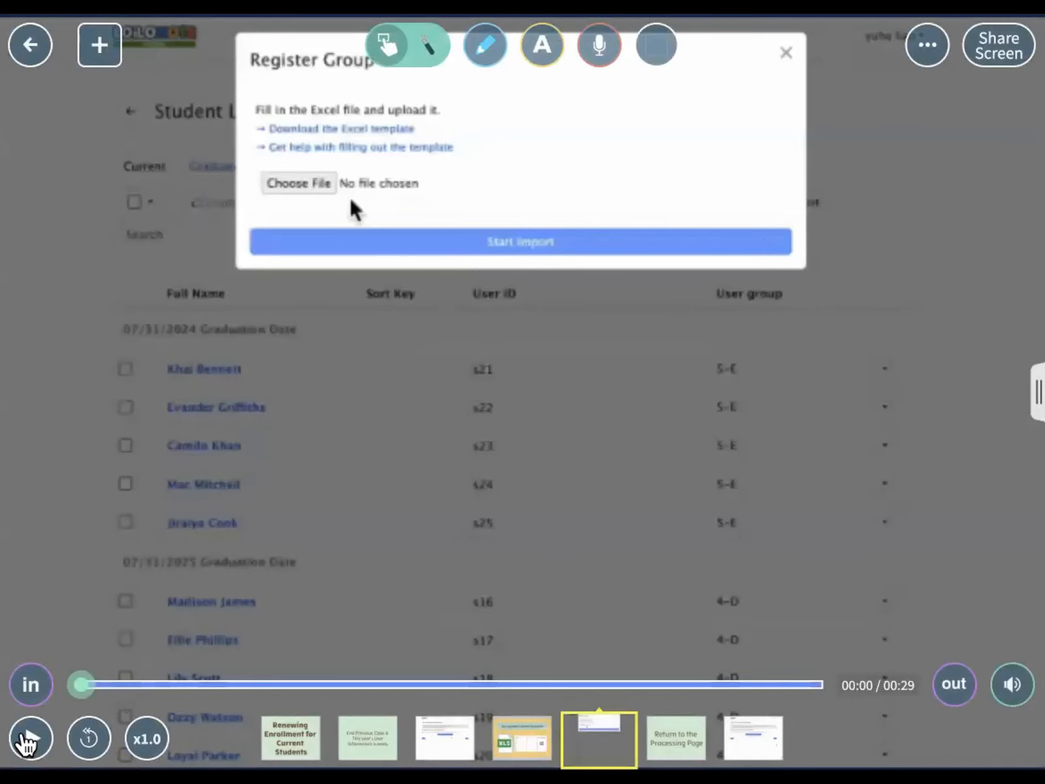
{"action": "left_click", "coordinate": [31, 740]}
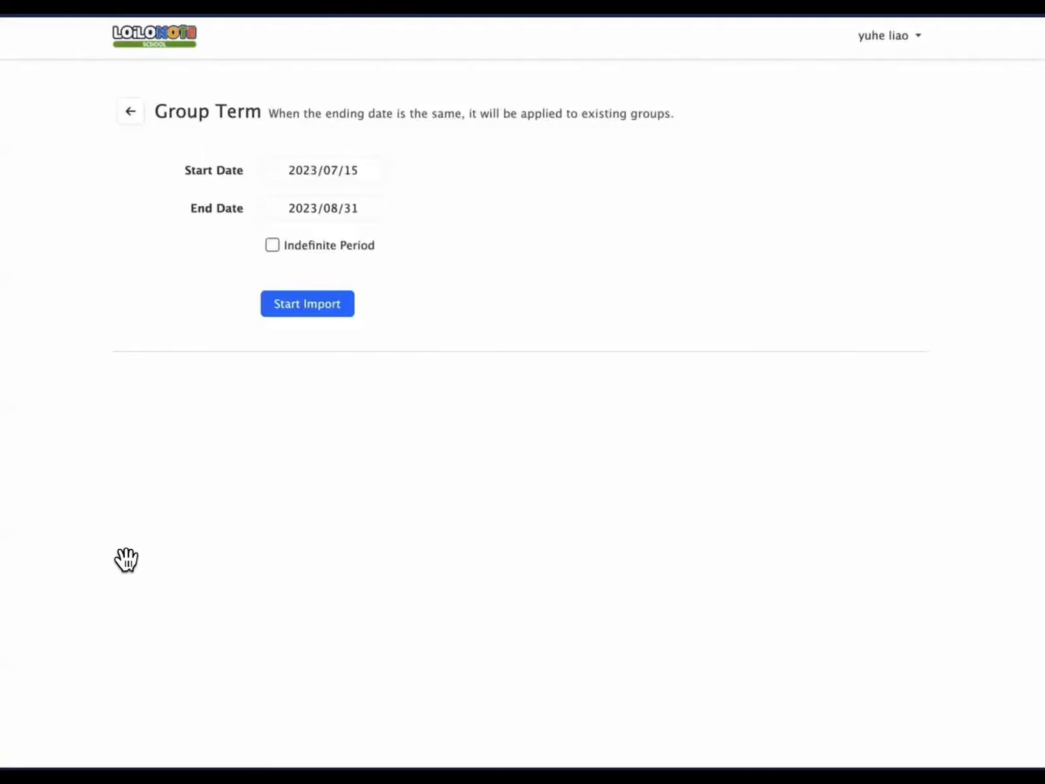
{"action": "mouse_move", "coordinate": [545, 497]}
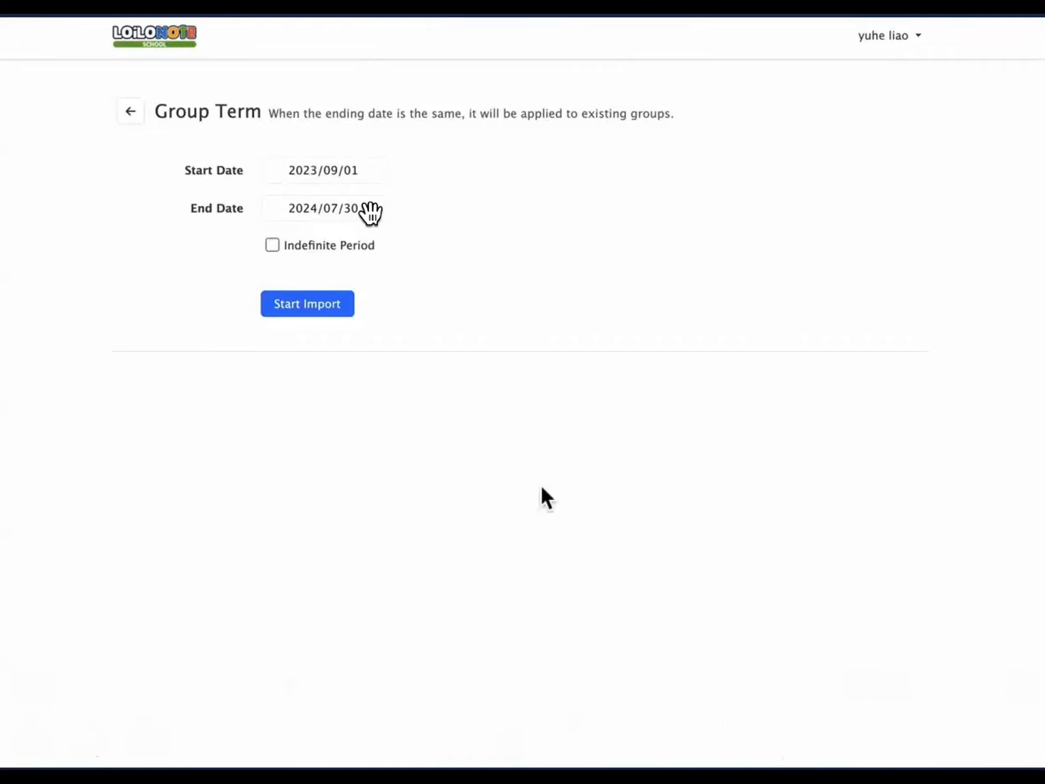
{"action": "left_click", "coordinate": [136, 619]}
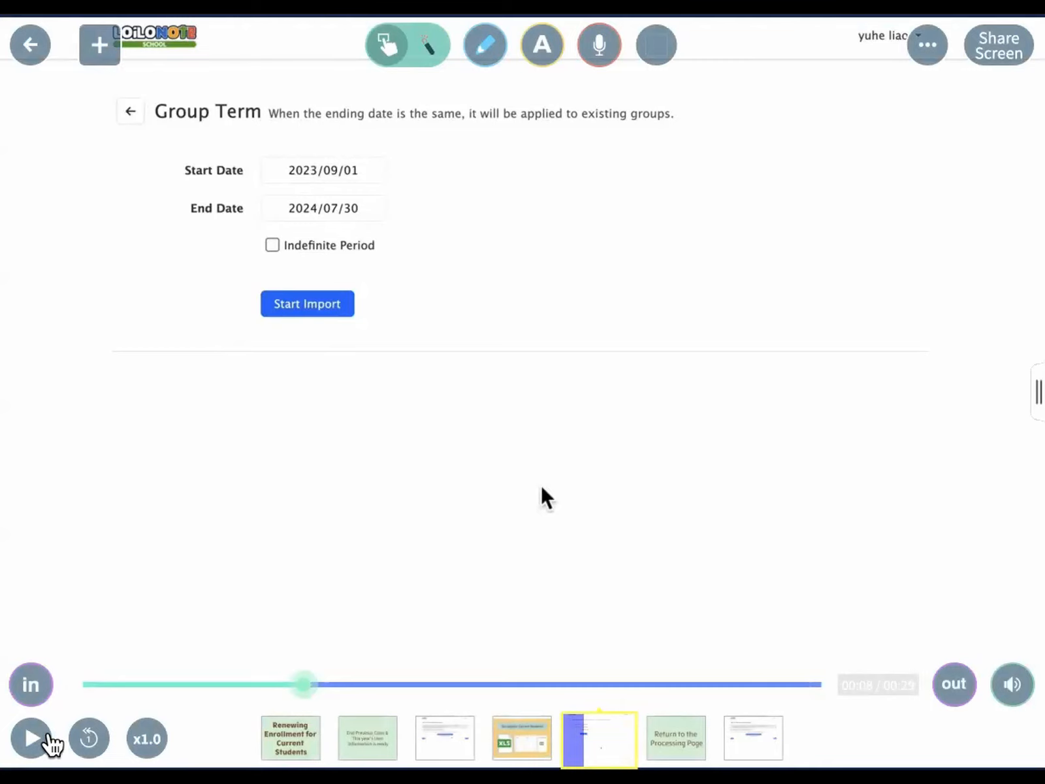
{"action": "left_click", "coordinate": [43, 737]}
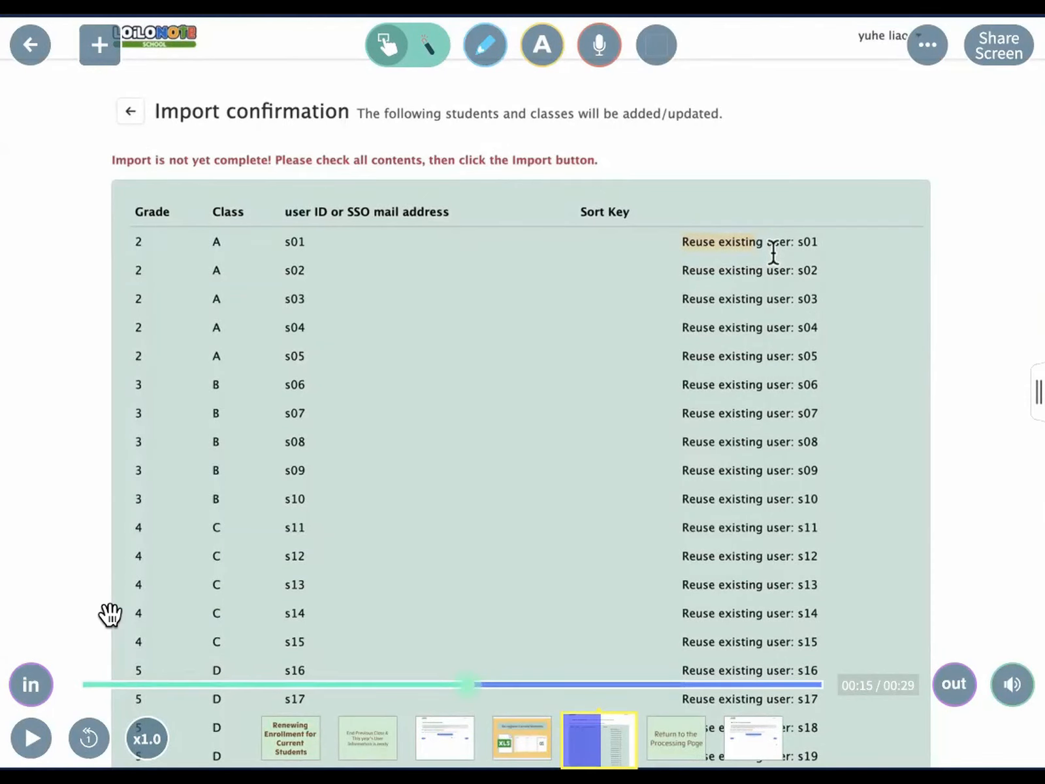
Step: Replay the re-registration video, skip to its Student List near the end, then advance
{"action": "left_click", "coordinate": [30, 739]}
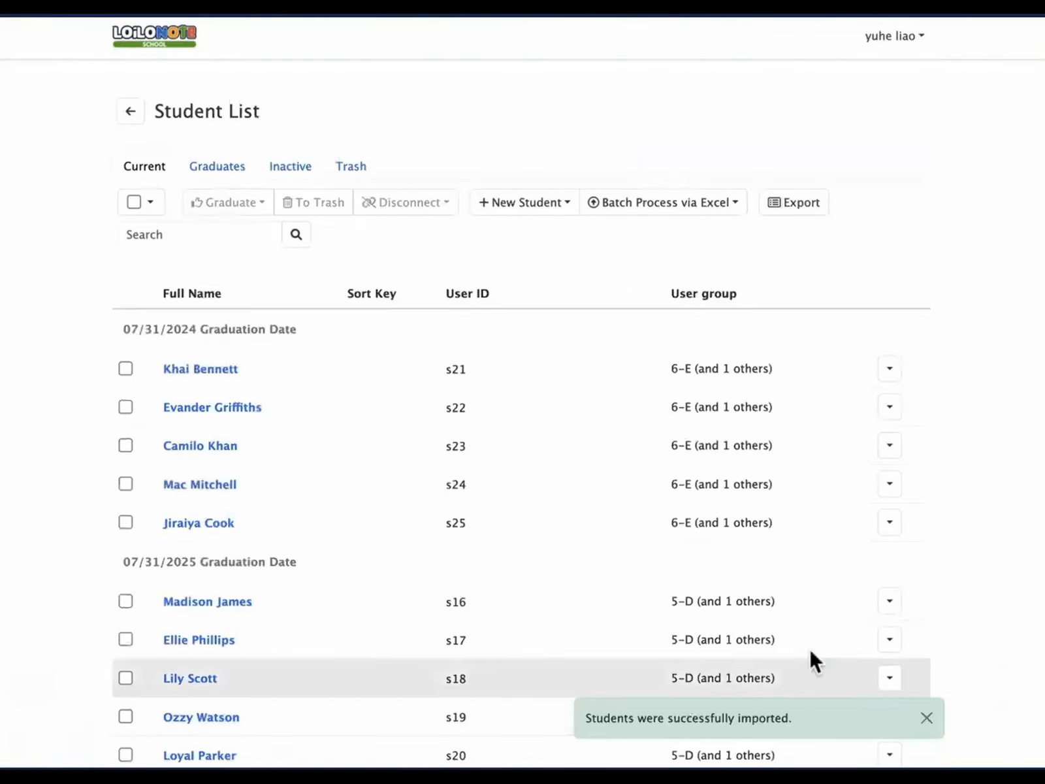
{"action": "mouse_move", "coordinate": [47, 743]}
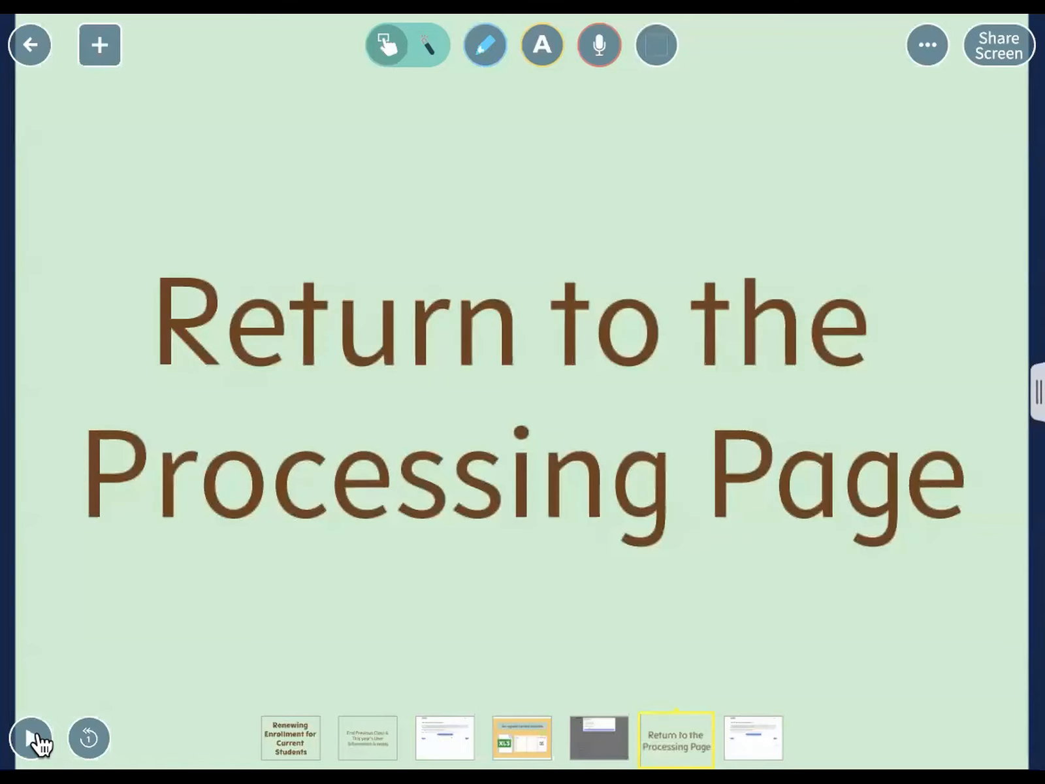
{"action": "left_click", "coordinate": [591, 743]}
{"action": "left_click", "coordinate": [753, 684]}
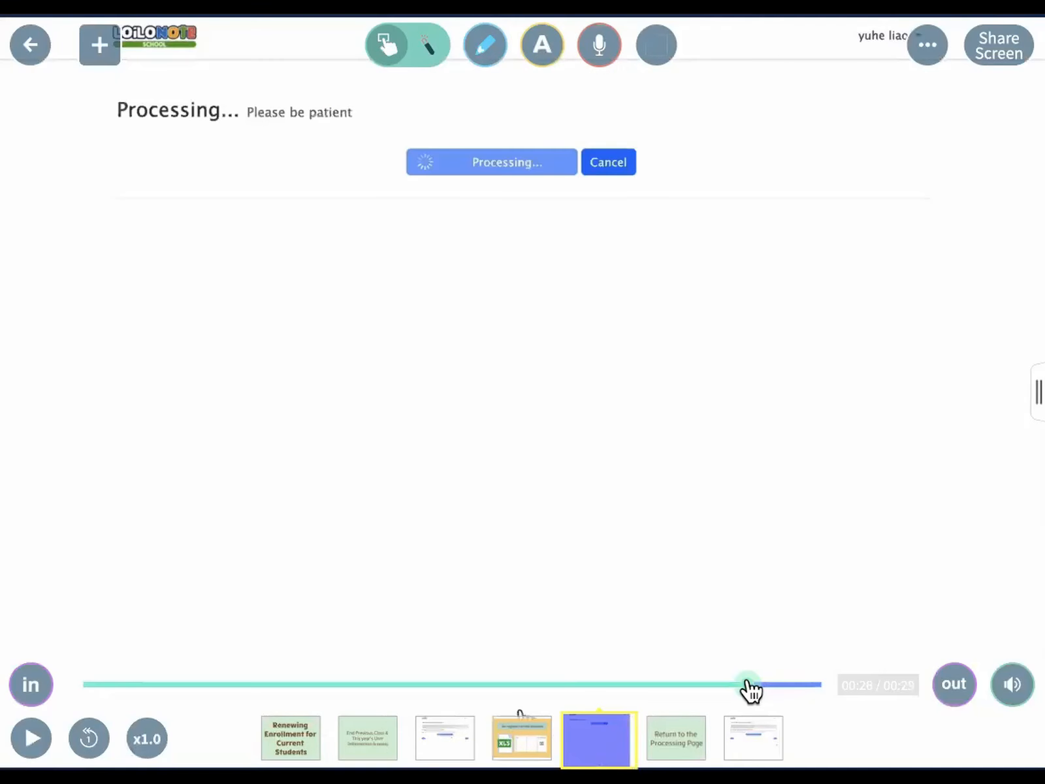
{"action": "left_click", "coordinate": [790, 685]}
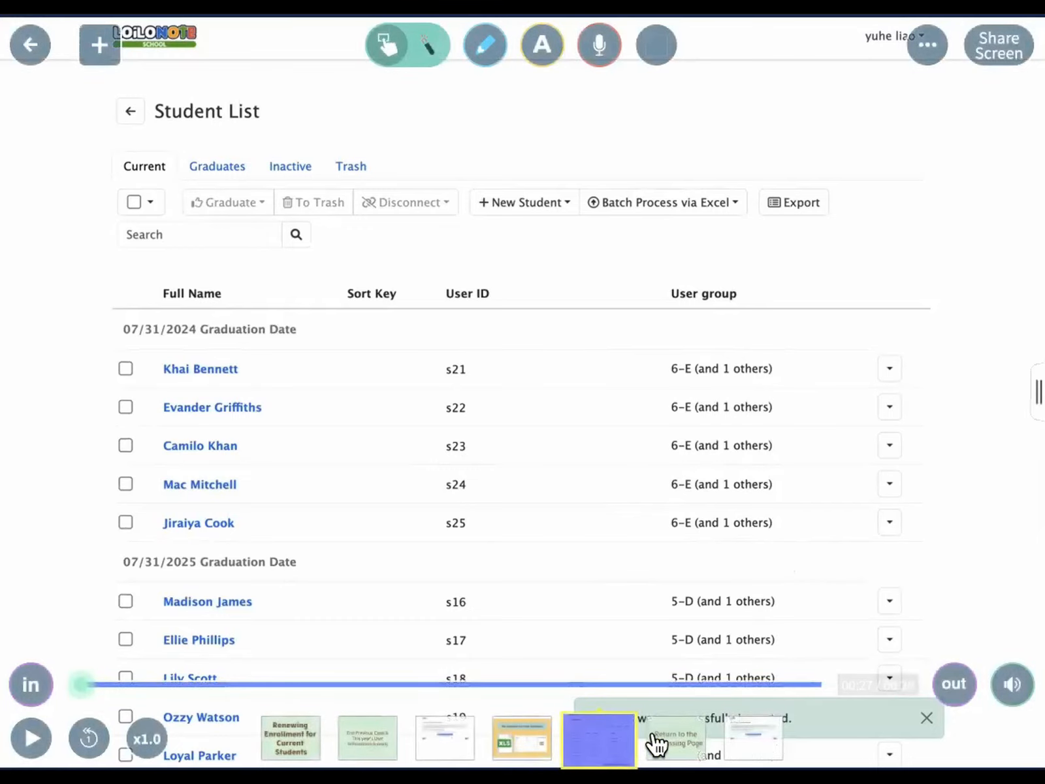
{"action": "left_click", "coordinate": [667, 745]}
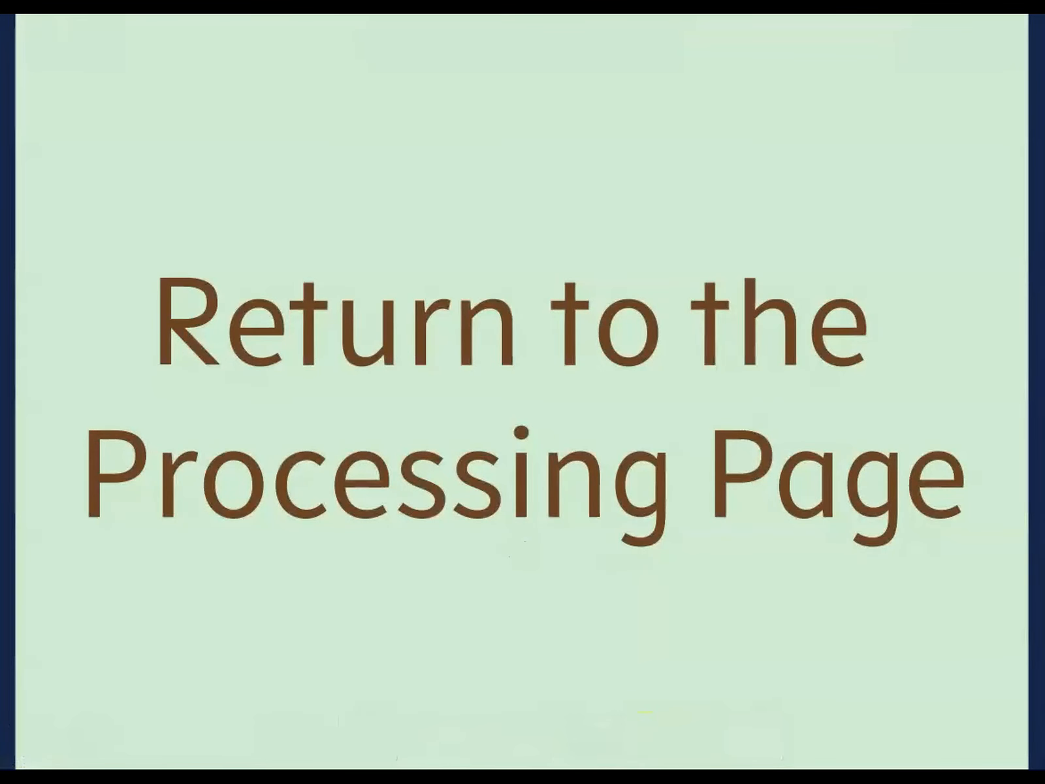
Step: Play the Return to the Processing Page video, then go back to the card board
{"action": "left_click", "coordinate": [911, 604]}
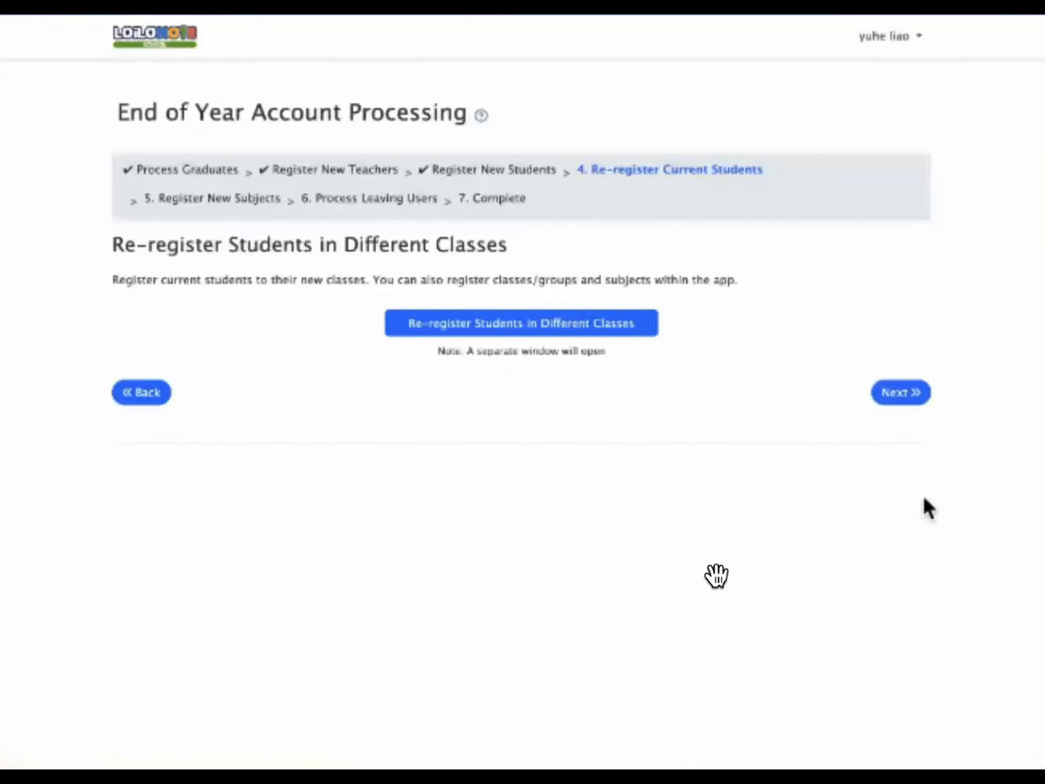
{"action": "left_click", "coordinate": [41, 739]}
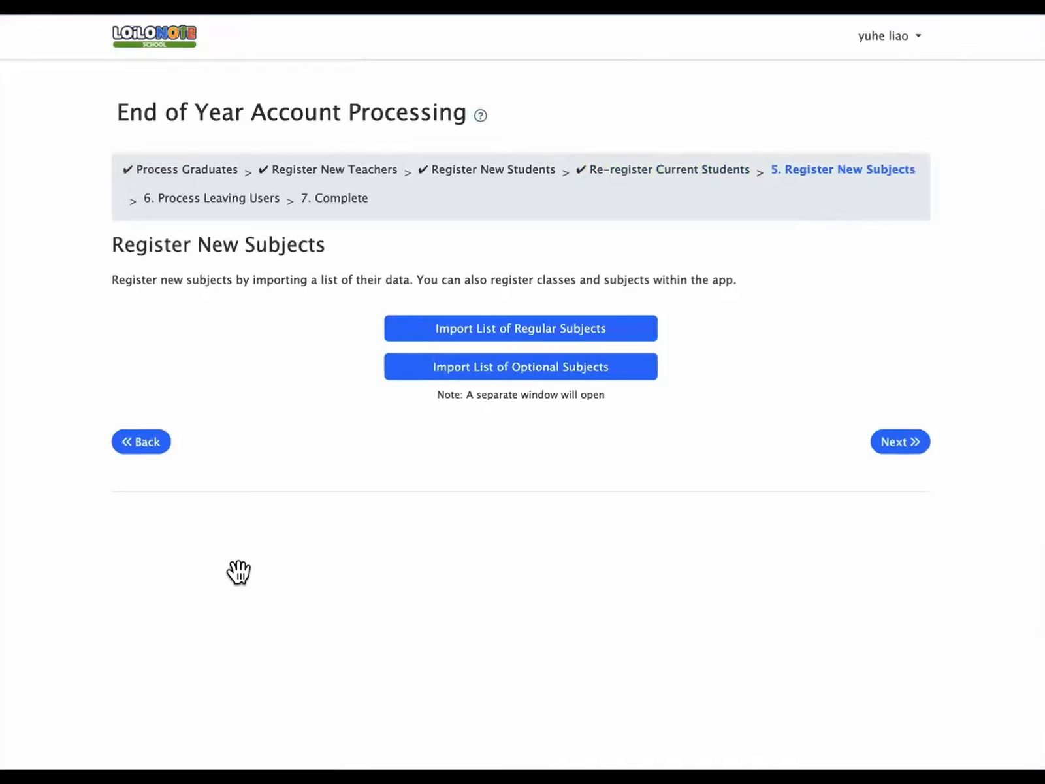
{"action": "left_click", "coordinate": [30, 46]}
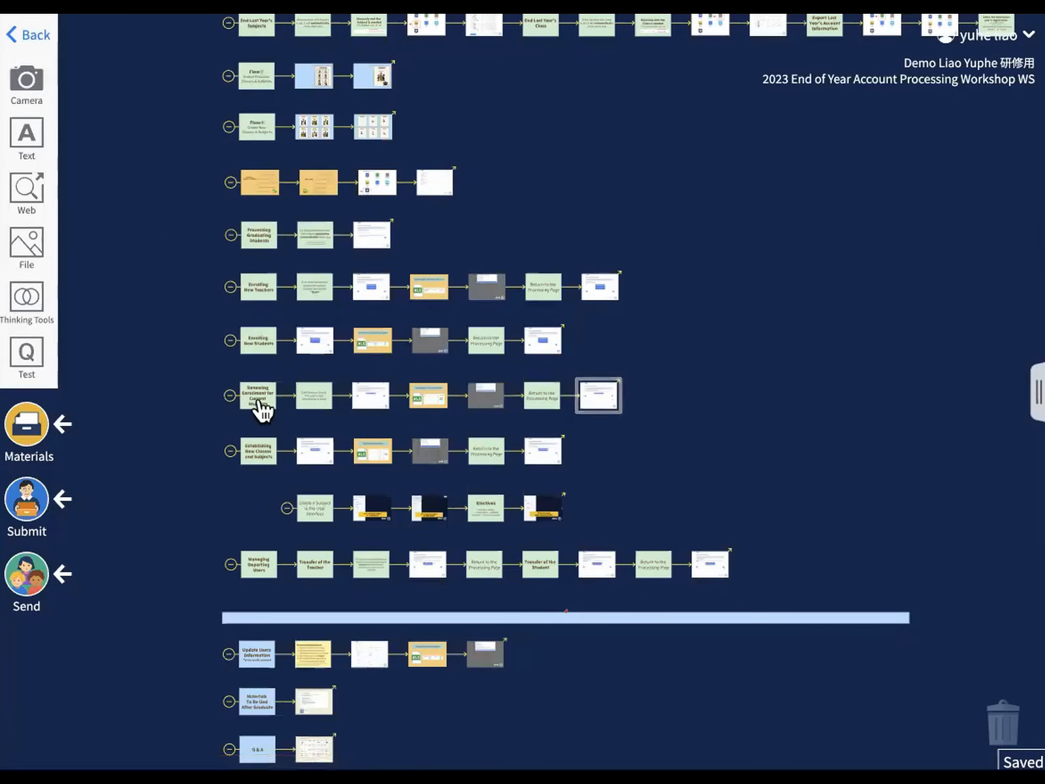
Step: Open the Establishing New Classes and Subjects card and start its Register New Subjects video
{"action": "left_click", "coordinate": [258, 452]}
{"action": "key", "text": "Right"}
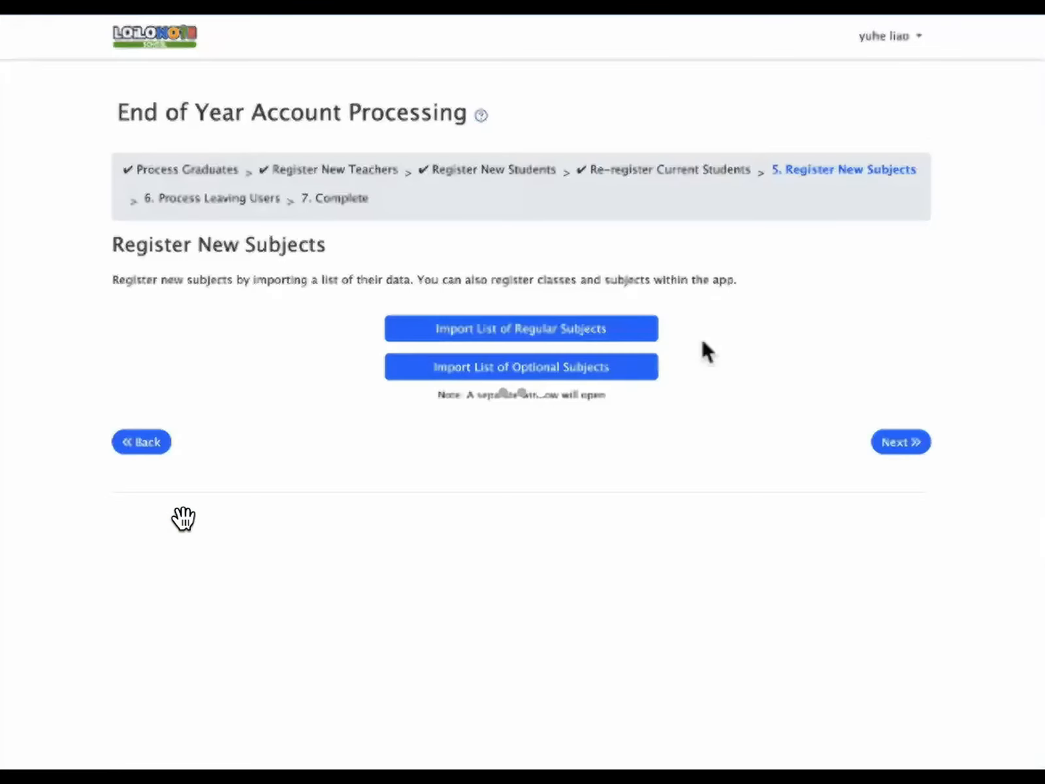
{"action": "left_click", "coordinate": [50, 735]}
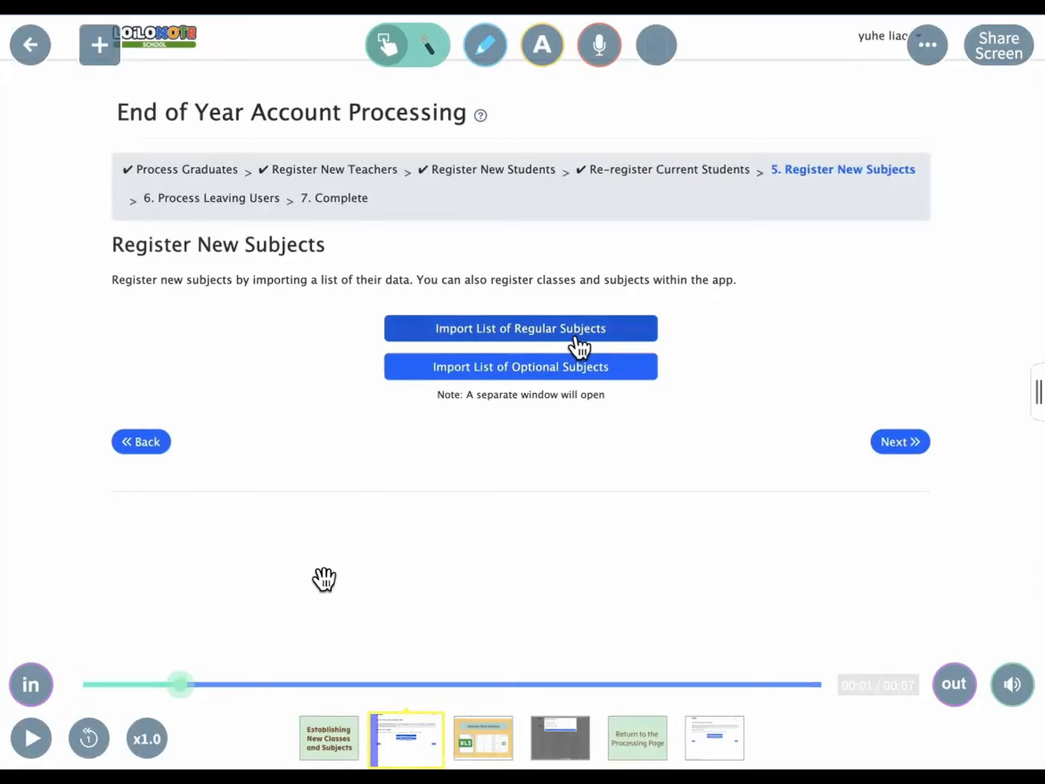
Step: Pause on the Register New Subjects spreadsheet slide, then advance to the upload video
{"action": "left_click", "coordinate": [31, 739]}
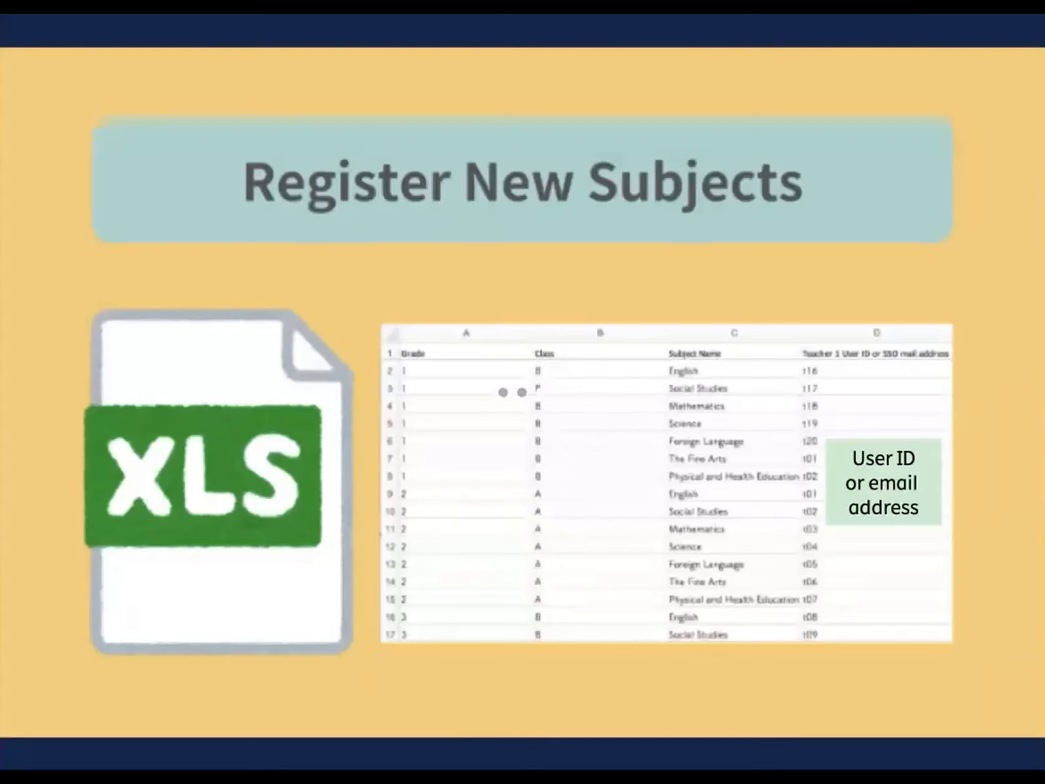
{"action": "left_click", "coordinate": [31, 740]}
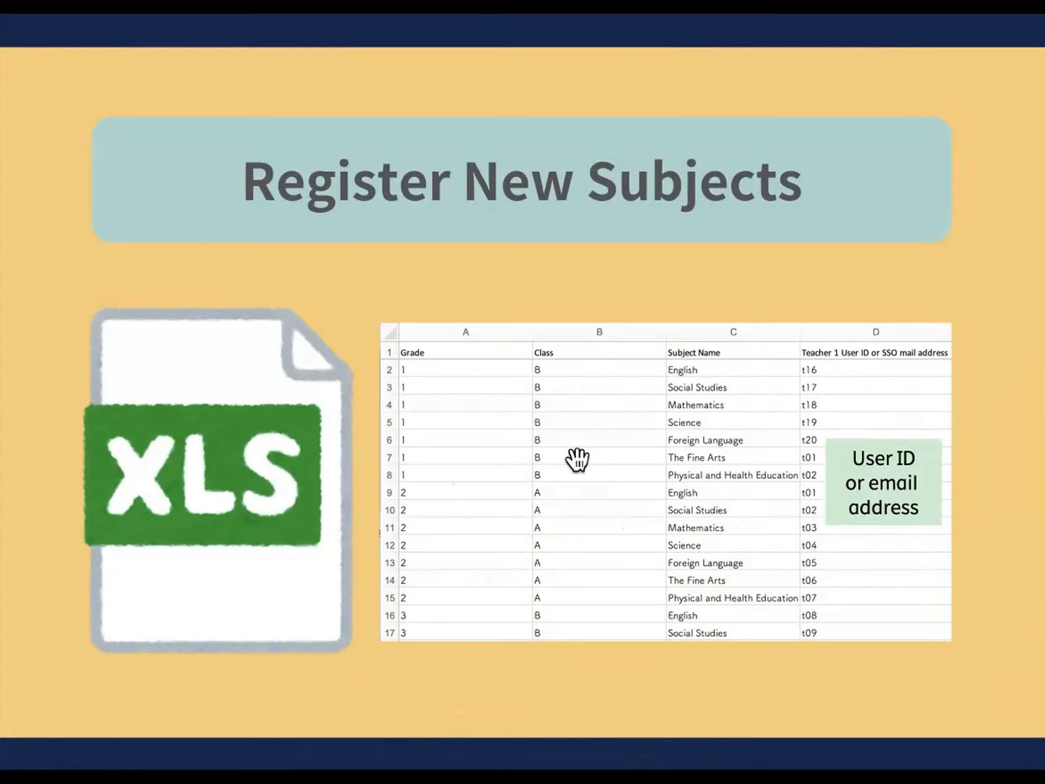
{"action": "left_click", "coordinate": [745, 514]}
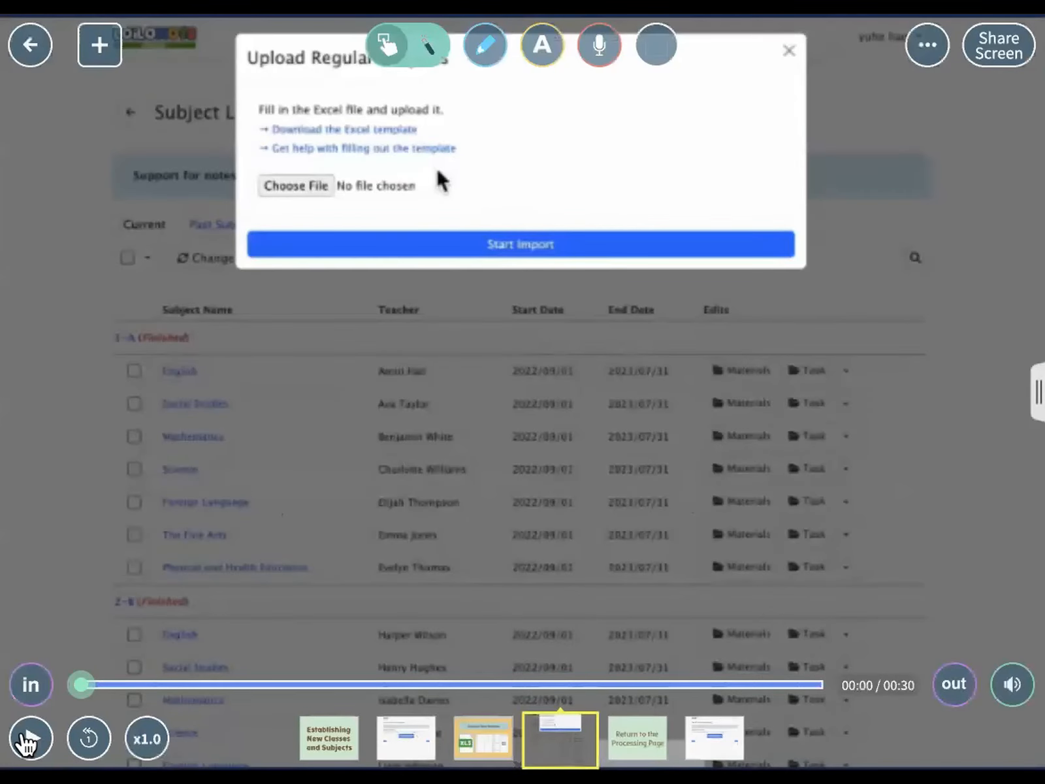
Step: Play the upload video, pausing on the 2023/09/01–2024/07/30 Subject Term page, then resume
{"action": "left_click", "coordinate": [30, 737]}
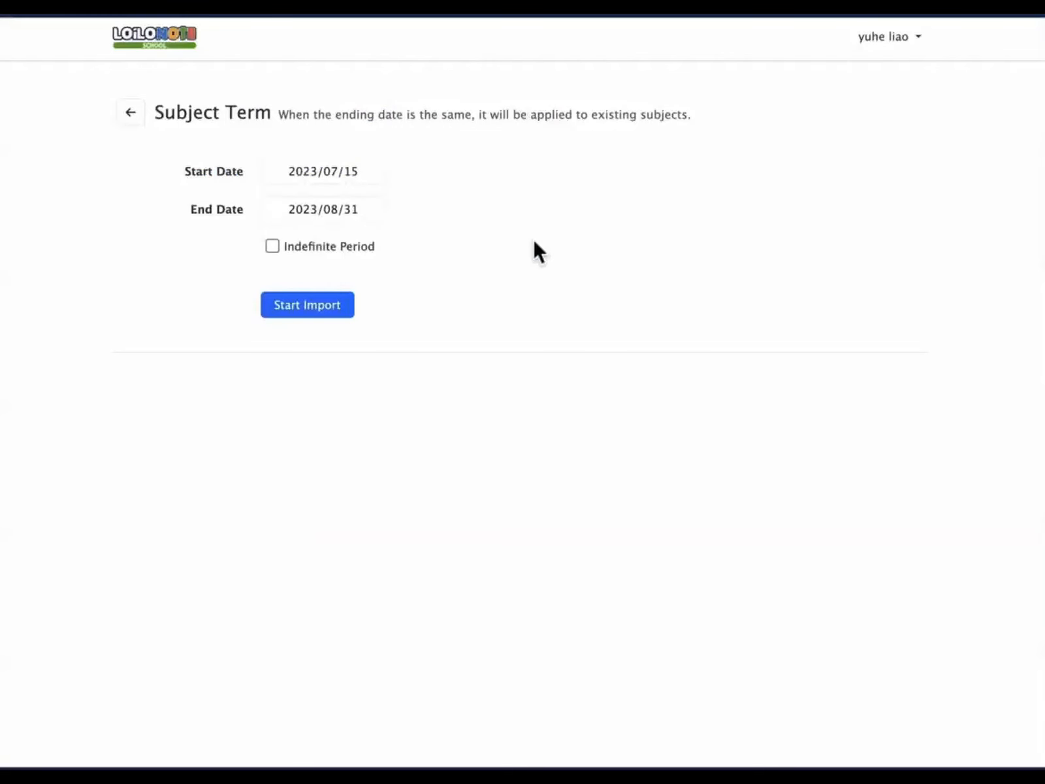
{"action": "left_click", "coordinate": [36, 739]}
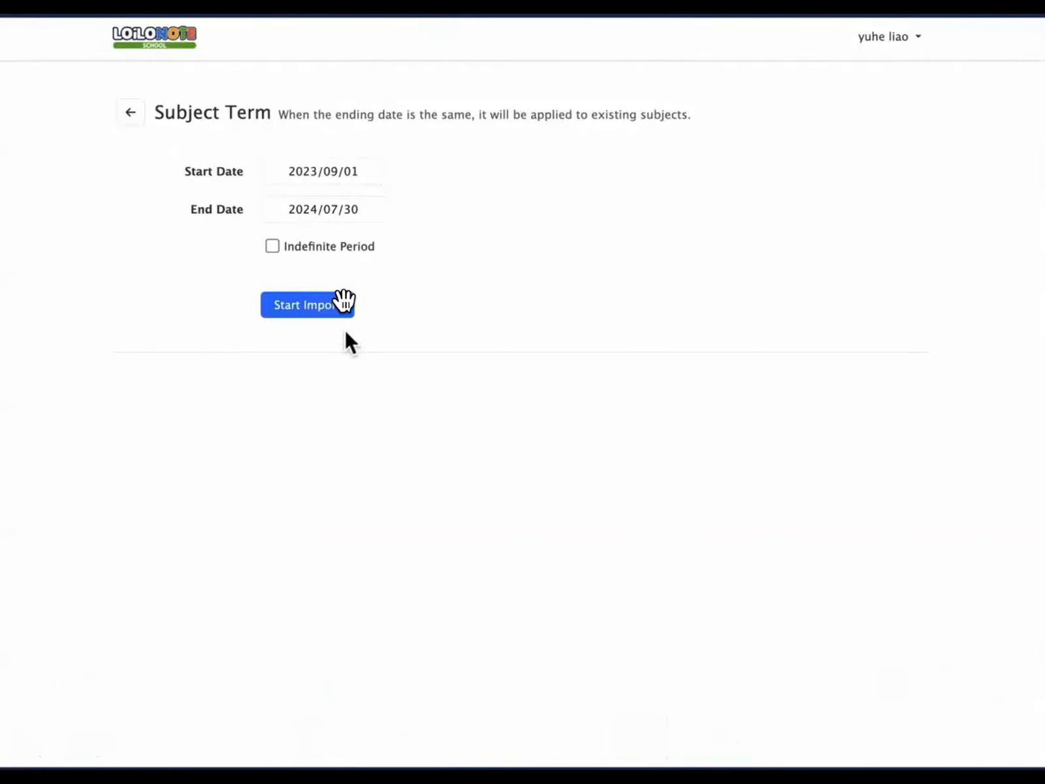
{"action": "left_click", "coordinate": [287, 446]}
{"action": "left_click", "coordinate": [32, 742]}
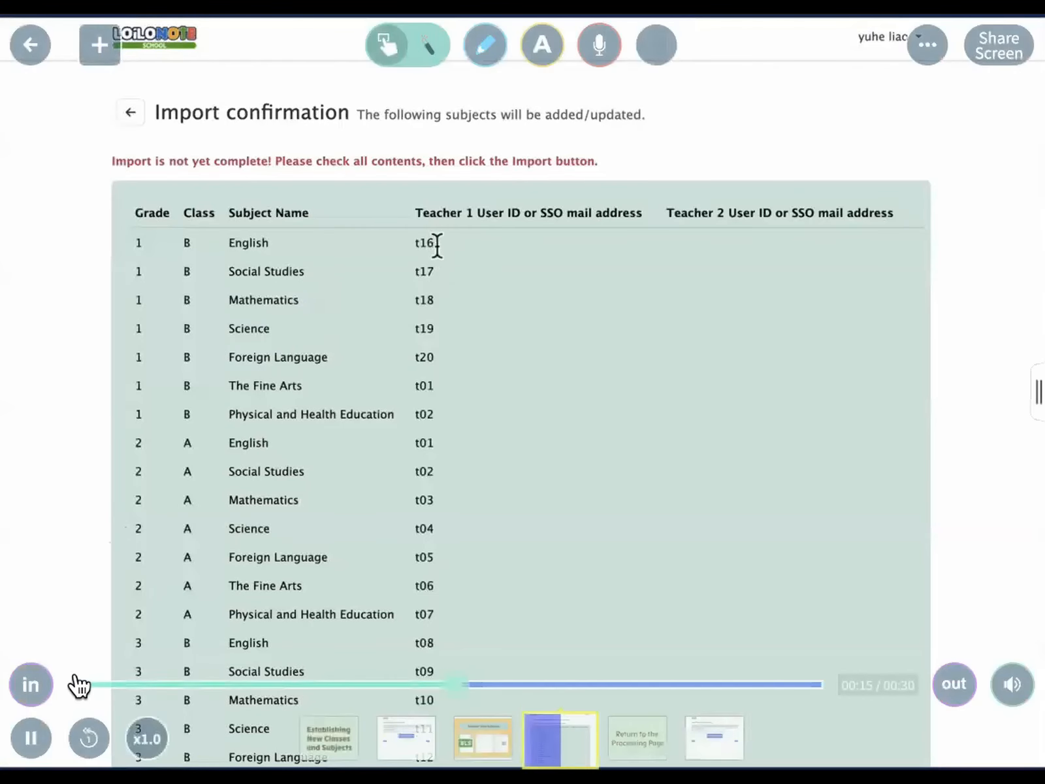
Step: Pause on the subject import confirmation table, then let the video continue
{"action": "left_click", "coordinate": [32, 738]}
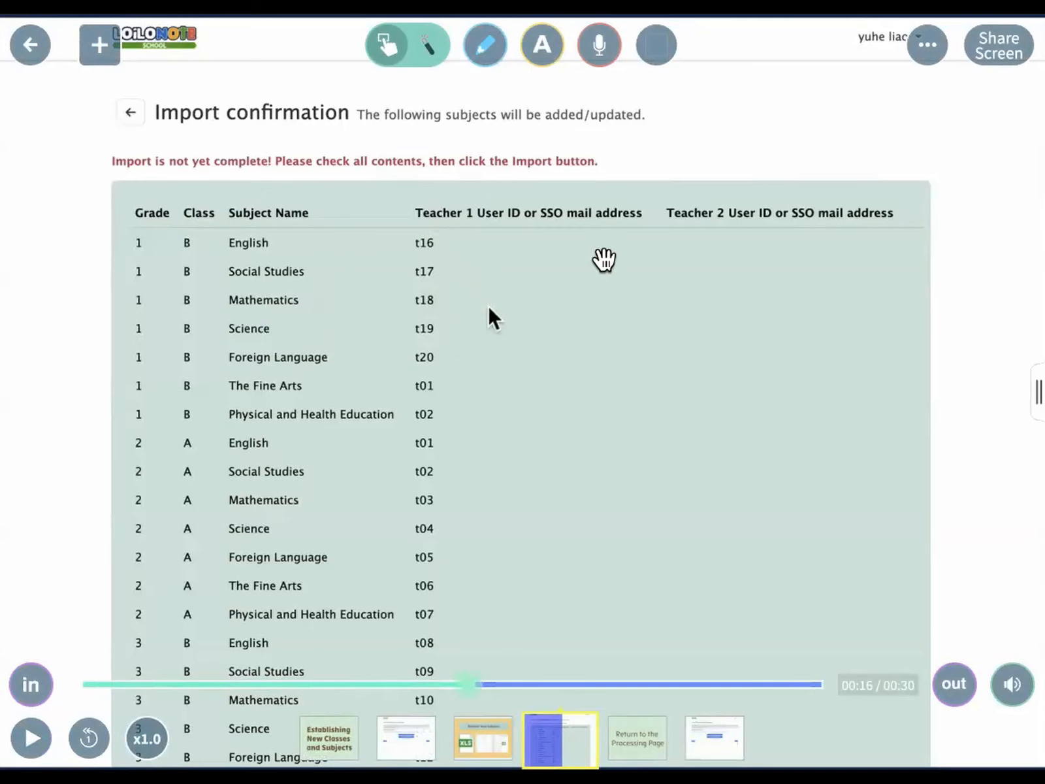
{"action": "left_click", "coordinate": [32, 741]}
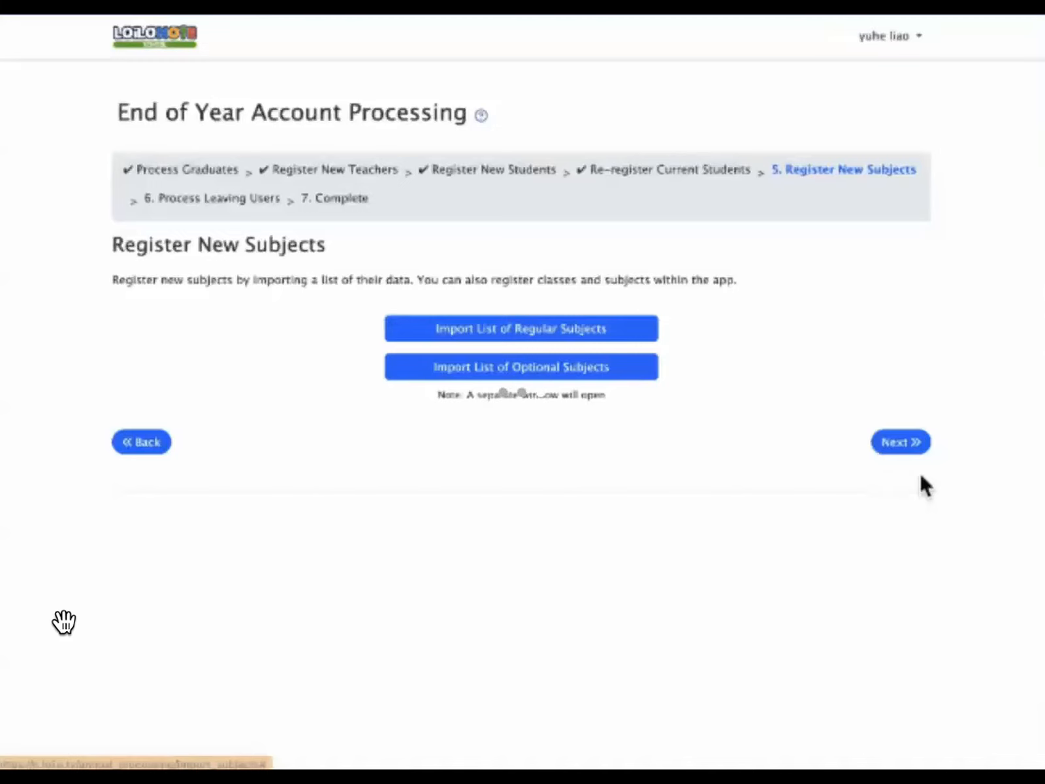
Step: Advance the wizard to Process Leaving Users, then return to the board and pan to the subject cards
{"action": "left_click", "coordinate": [912, 444]}
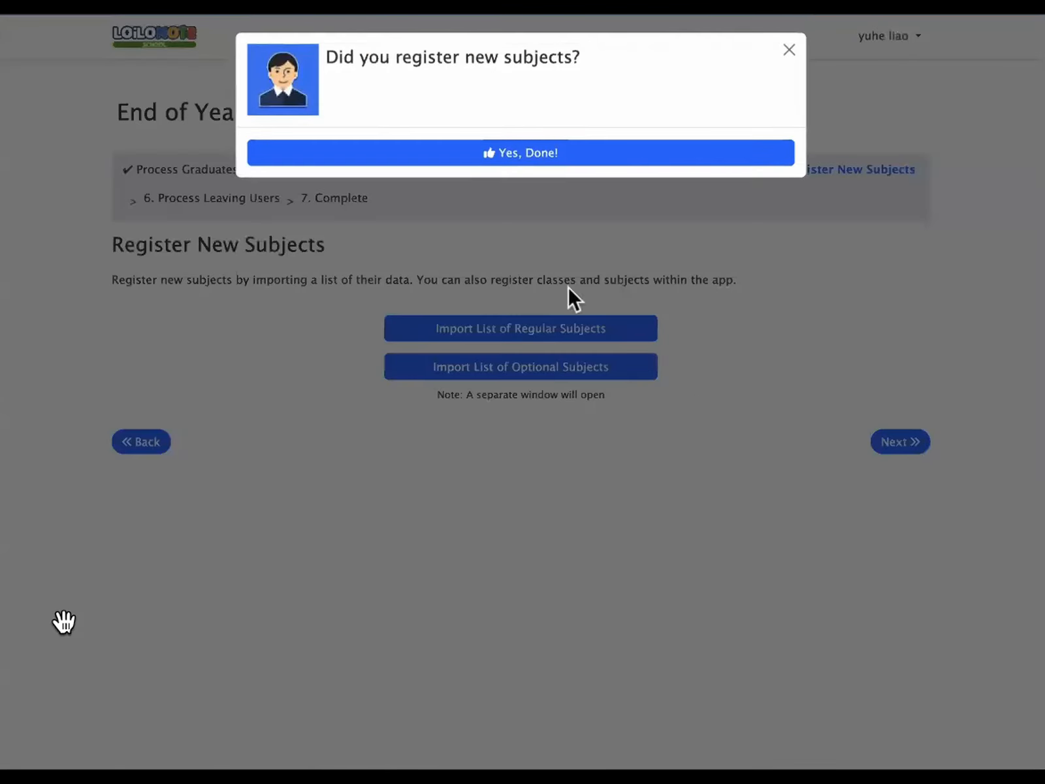
{"action": "left_click", "coordinate": [550, 158]}
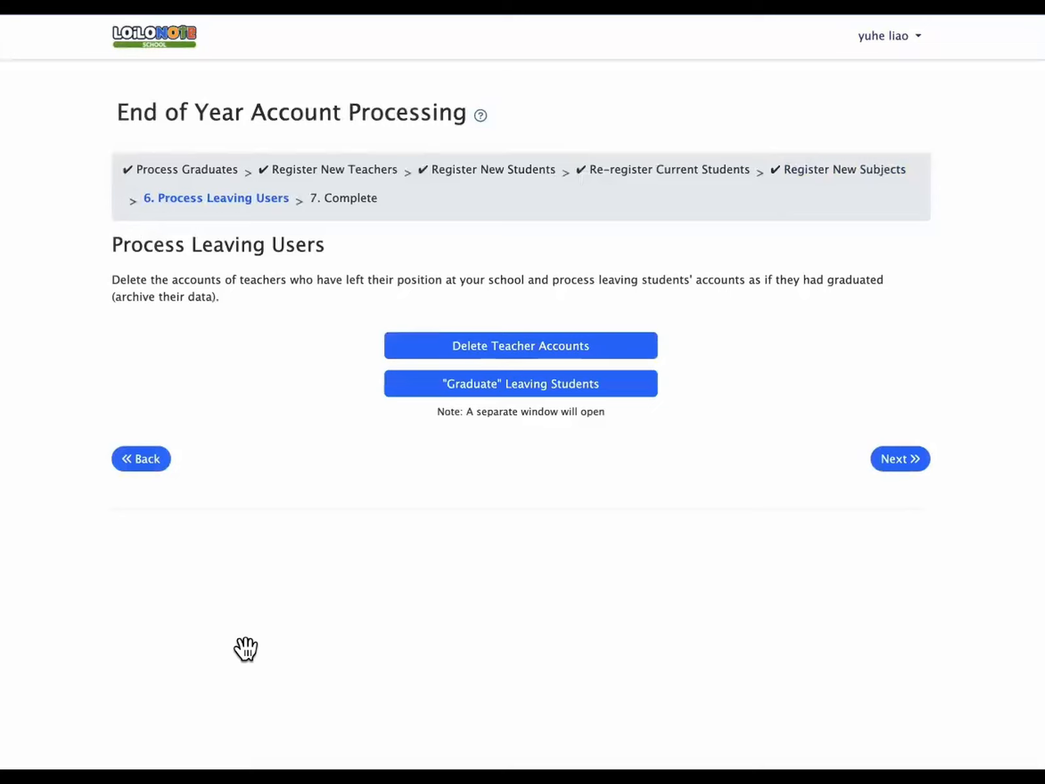
{"action": "left_click", "coordinate": [362, 599]}
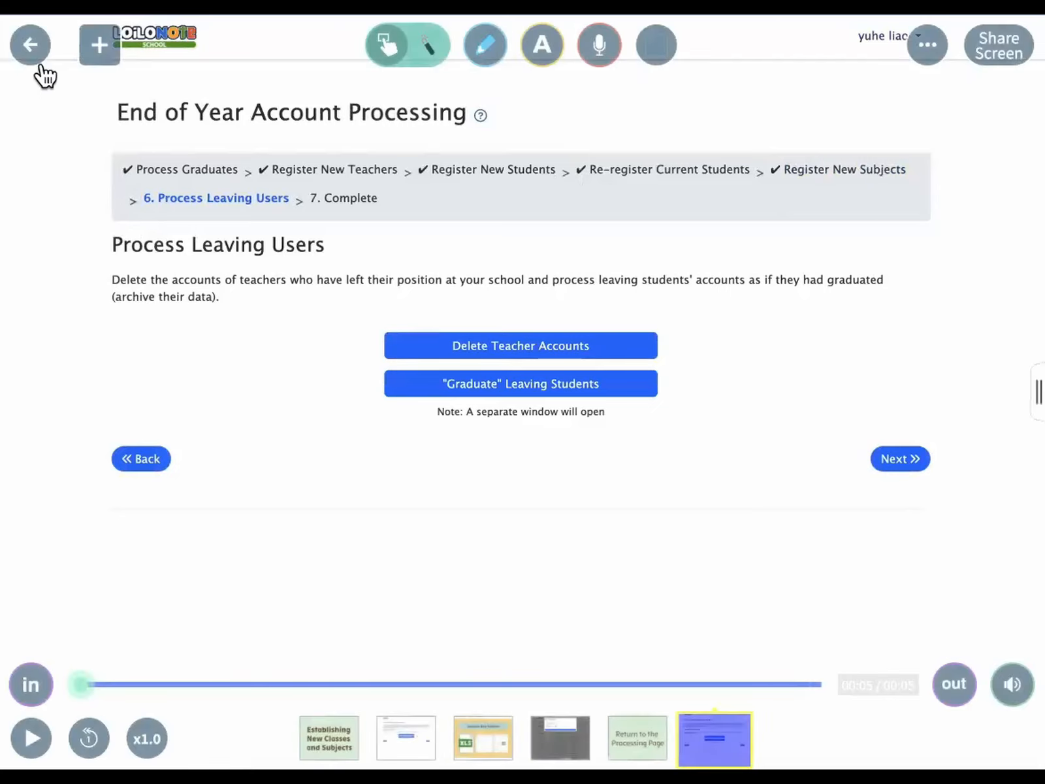
{"action": "left_click", "coordinate": [35, 58]}
{"action": "scroll", "coordinate": [565, 458], "scroll_direction": "up", "scroll_amount": 2}
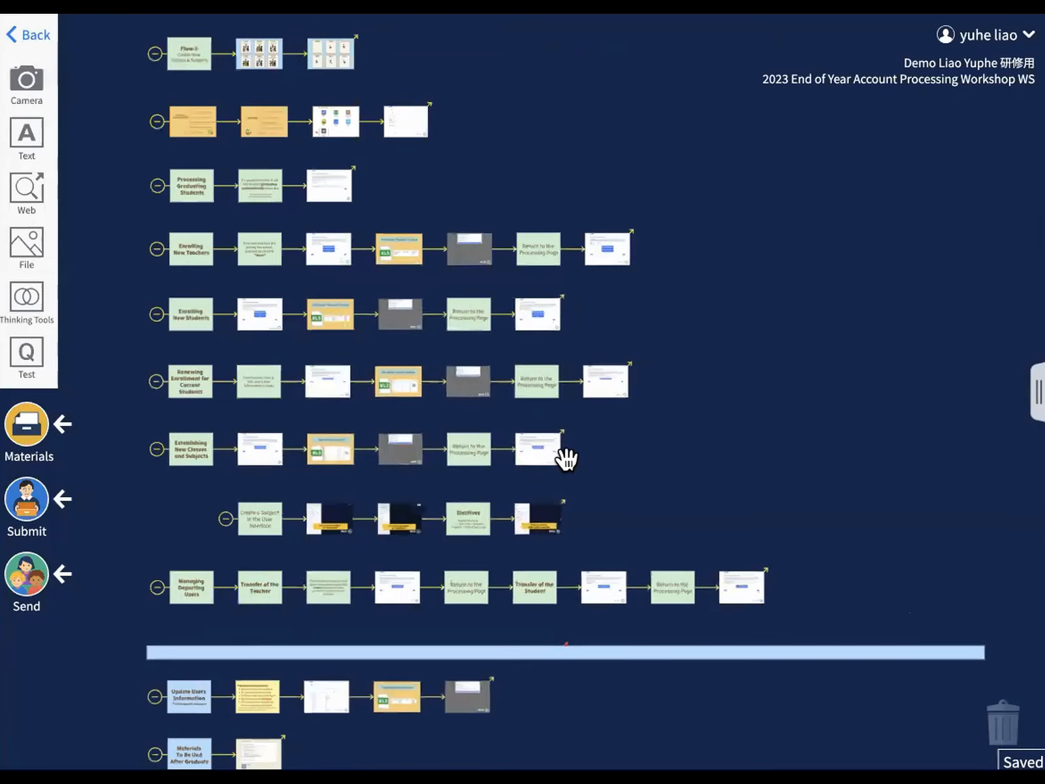
{"action": "left_click_drag", "start_coordinate": [677, 490], "coordinate": [774, 415]}
Step: Open the Create a Subject in the User Interface card and play its Add Subject demo
{"action": "left_click", "coordinate": [305, 458]}
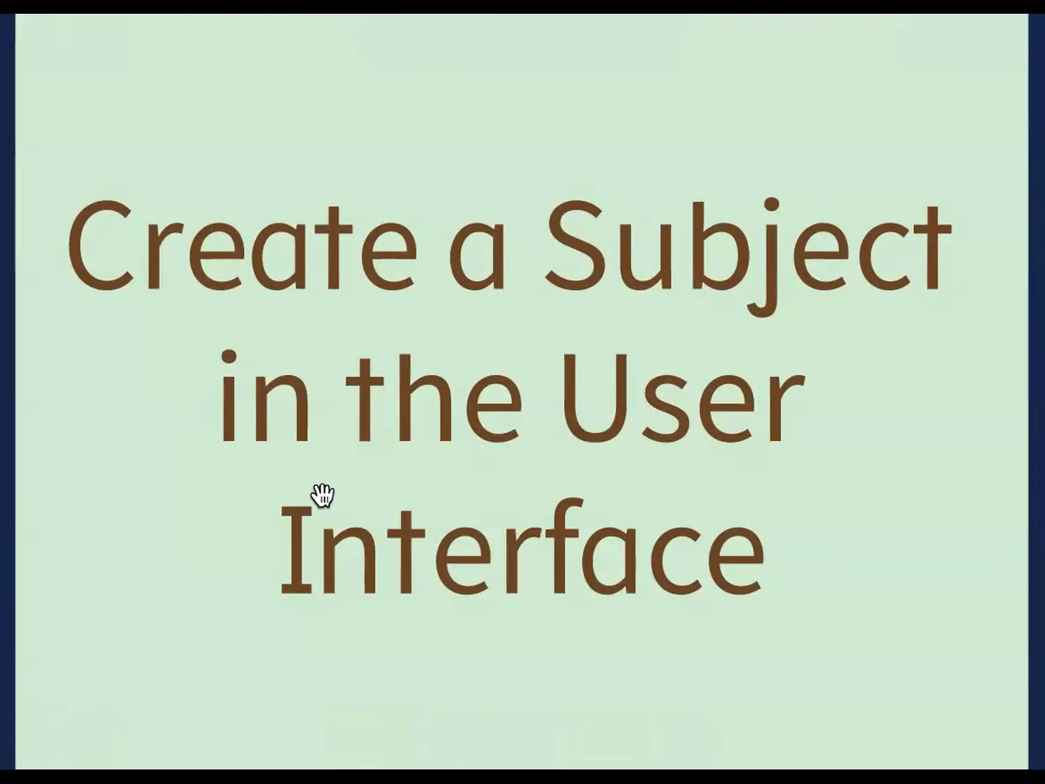
{"action": "key", "text": "Right"}
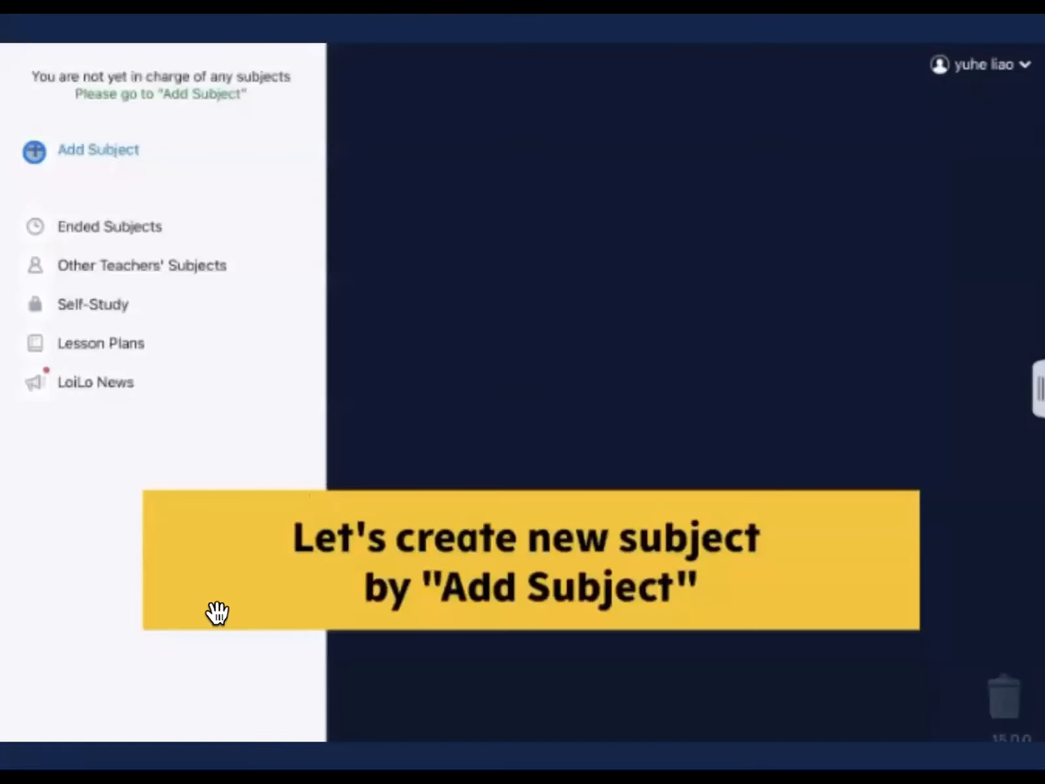
{"action": "left_click", "coordinate": [30, 739]}
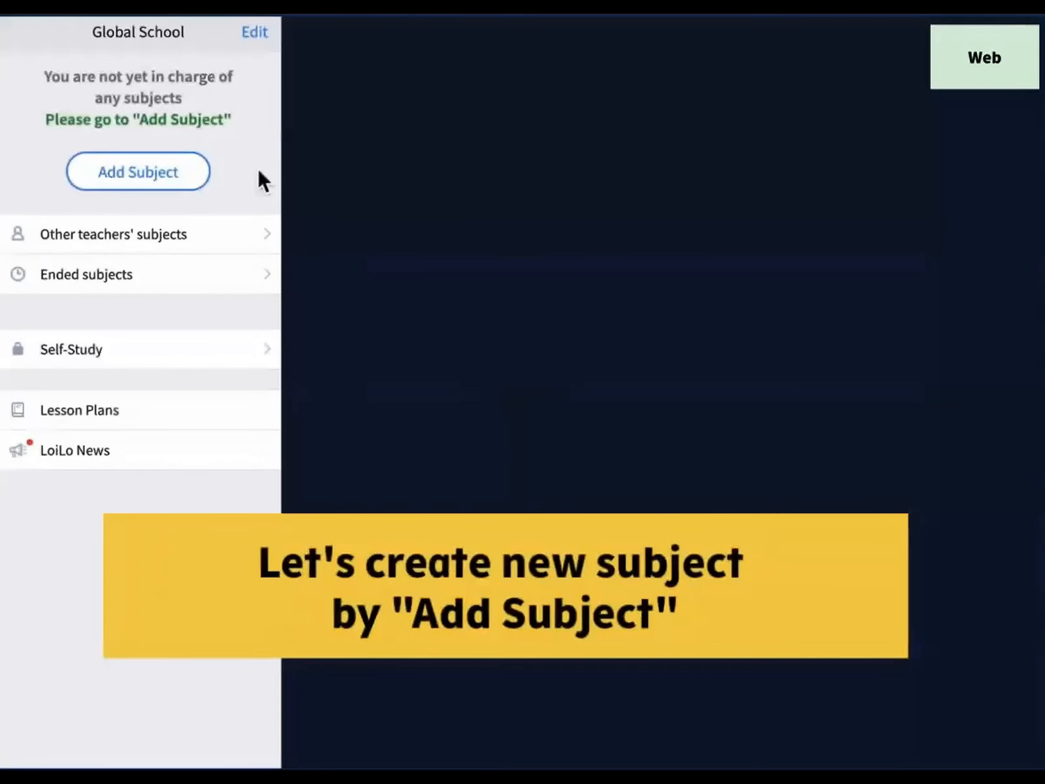
Step: Add a History subject to class 1-A, confirm it, and close the subject list
{"action": "left_click", "coordinate": [156, 183]}
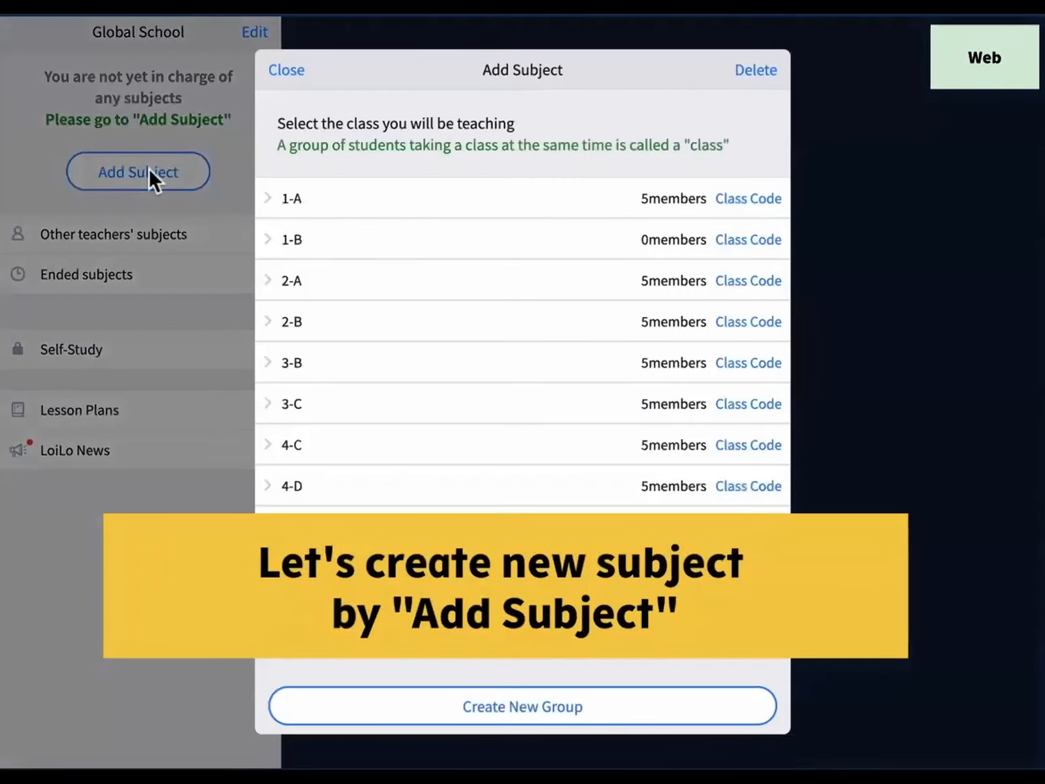
{"action": "left_click", "coordinate": [273, 200]}
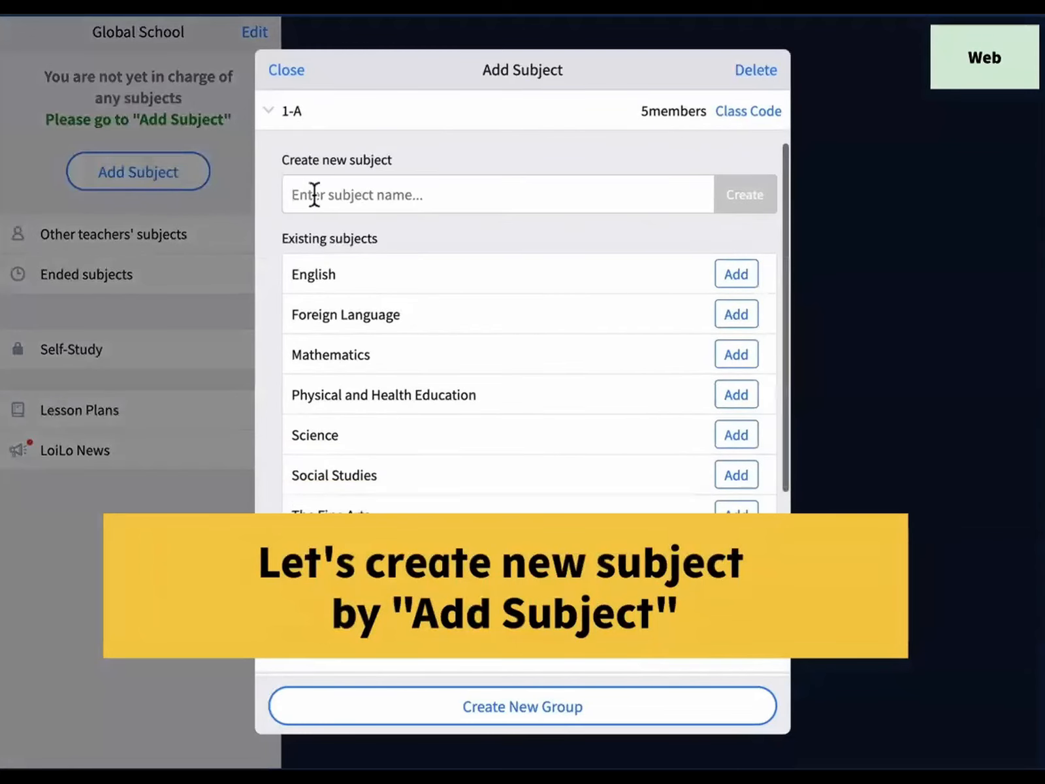
{"action": "left_click", "coordinate": [322, 195]}
{"action": "type", "text": "History"}
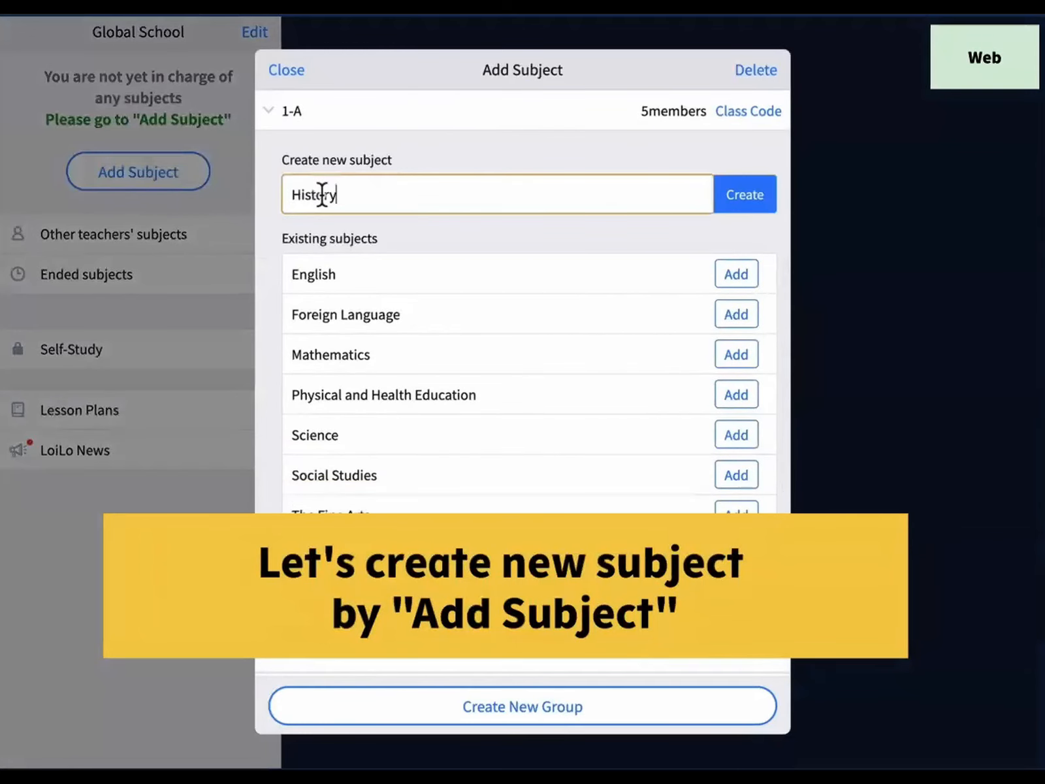
{"action": "left_click", "coordinate": [742, 208]}
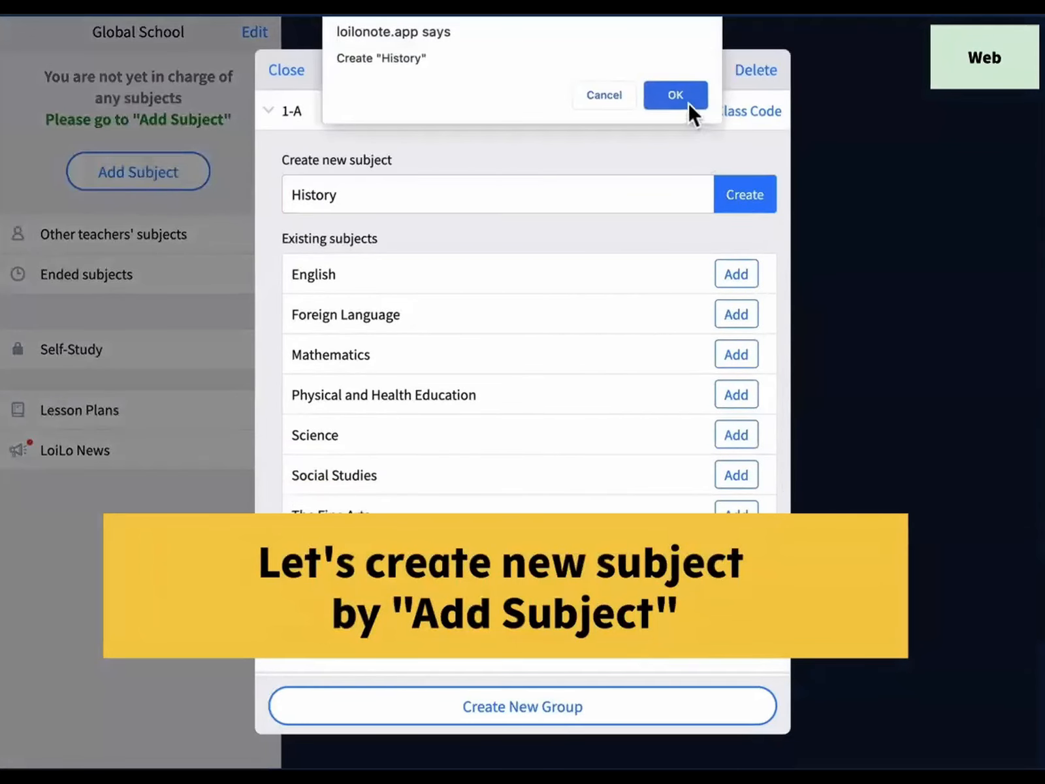
{"action": "left_click", "coordinate": [673, 94]}
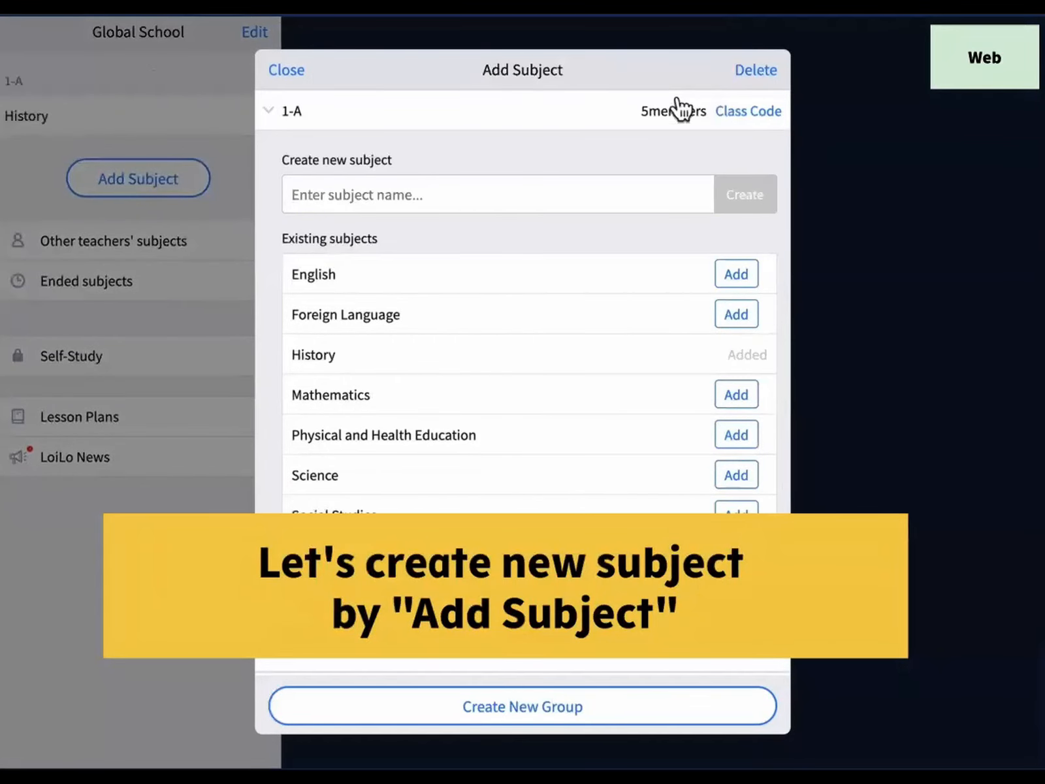
{"action": "left_click", "coordinate": [302, 90]}
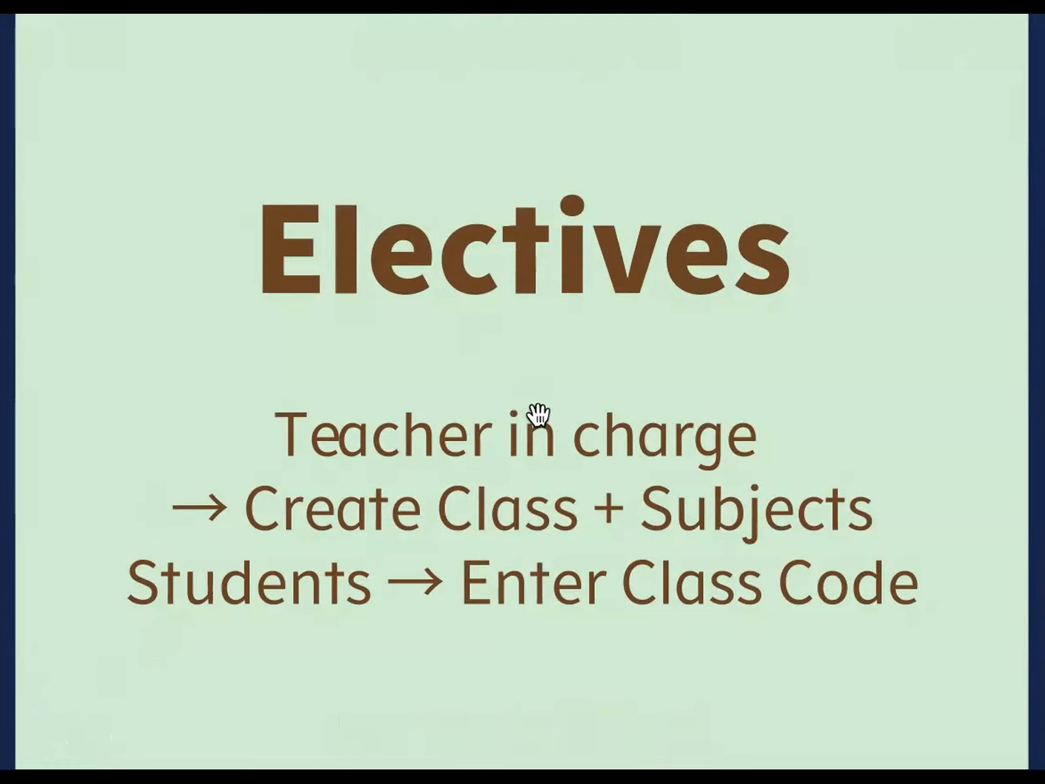
Step: Move past the Electives title card and play the electives class code video
{"action": "left_click", "coordinate": [440, 650]}
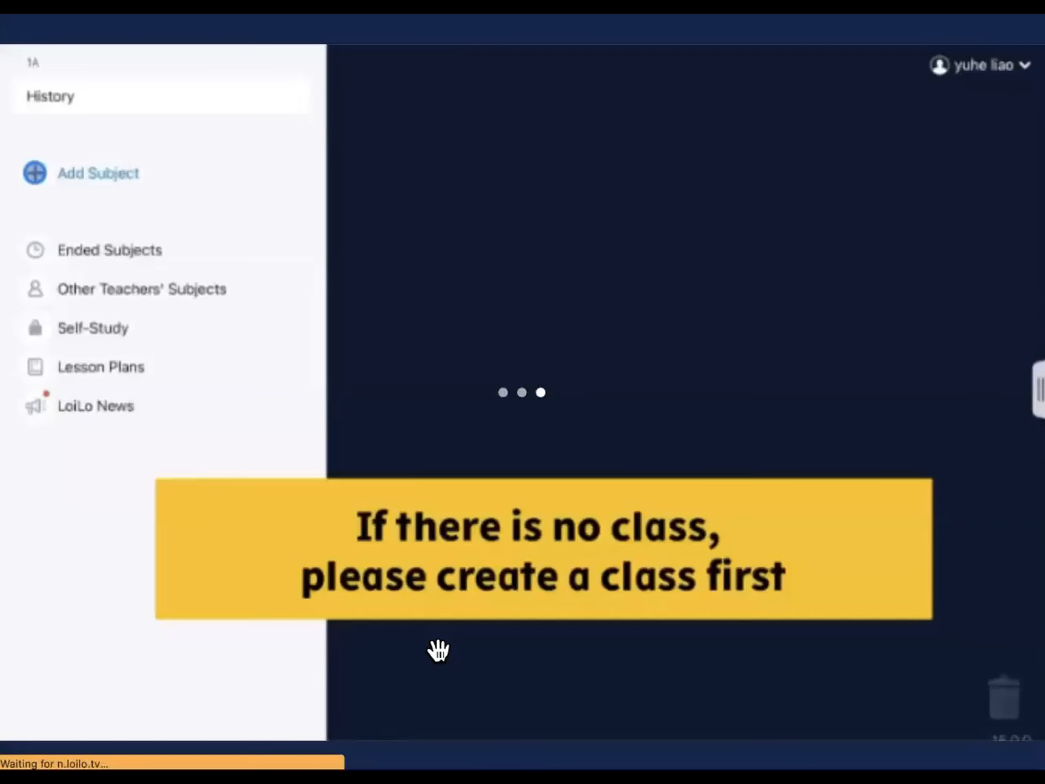
{"action": "mouse_move", "coordinate": [88, 738]}
{"action": "left_click", "coordinate": [31, 739]}
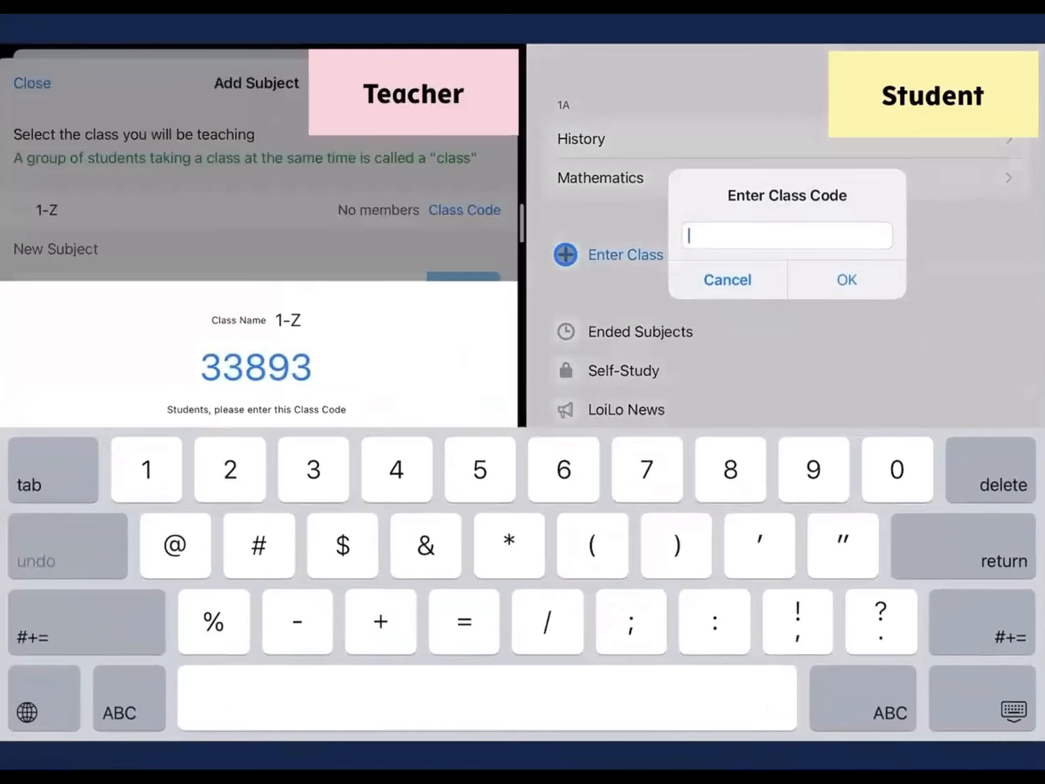
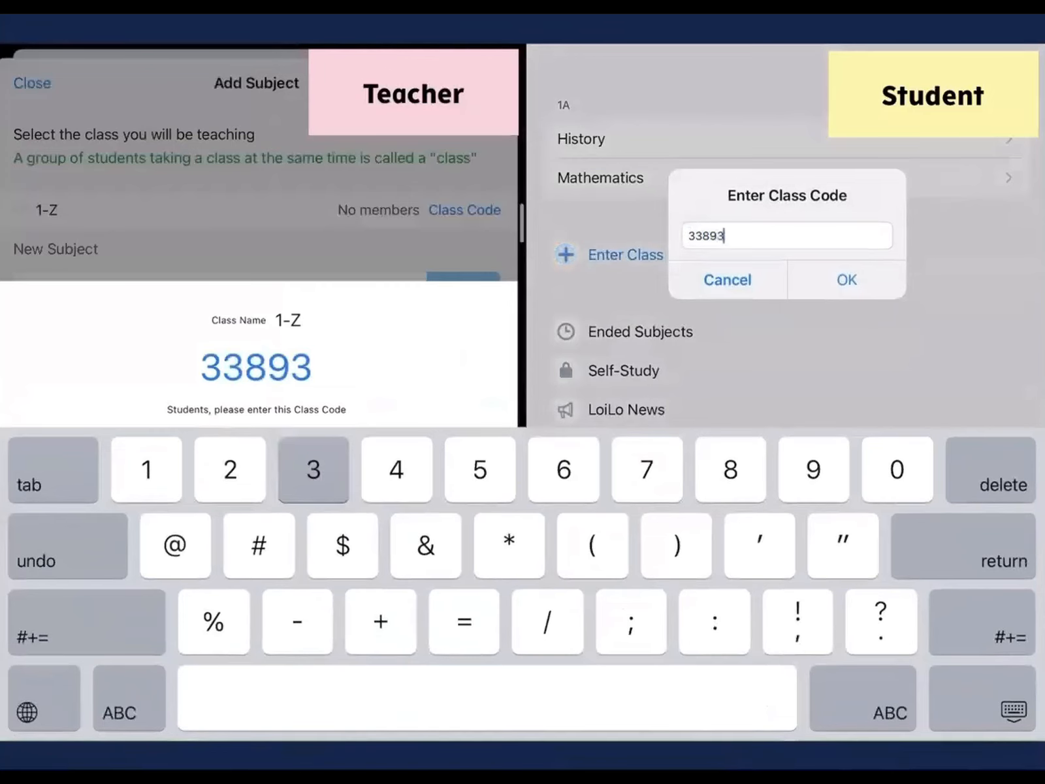
Step: Enter the class code to join class 1-Z as the student and dismiss the confirmation
{"action": "left_click", "coordinate": [848, 279]}
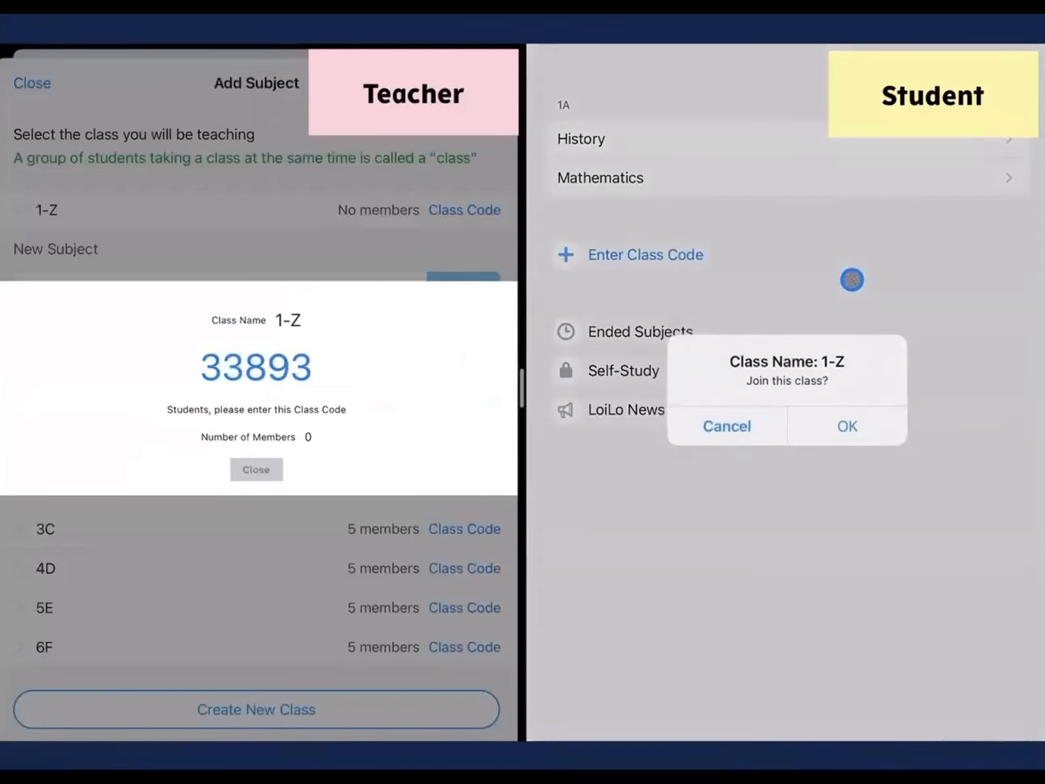
{"action": "left_click", "coordinate": [849, 426]}
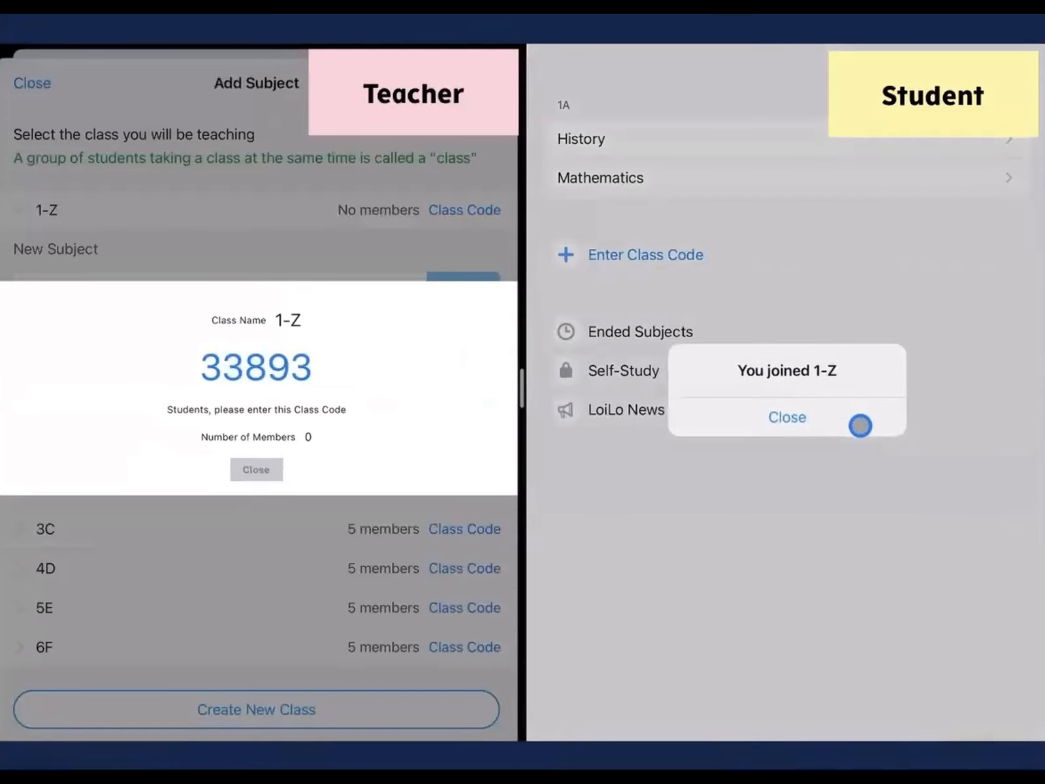
{"action": "left_click", "coordinate": [862, 425]}
Step: Go back to the workshop card board and open the Managing Departing Users card
{"action": "mouse_move", "coordinate": [94, 161]}
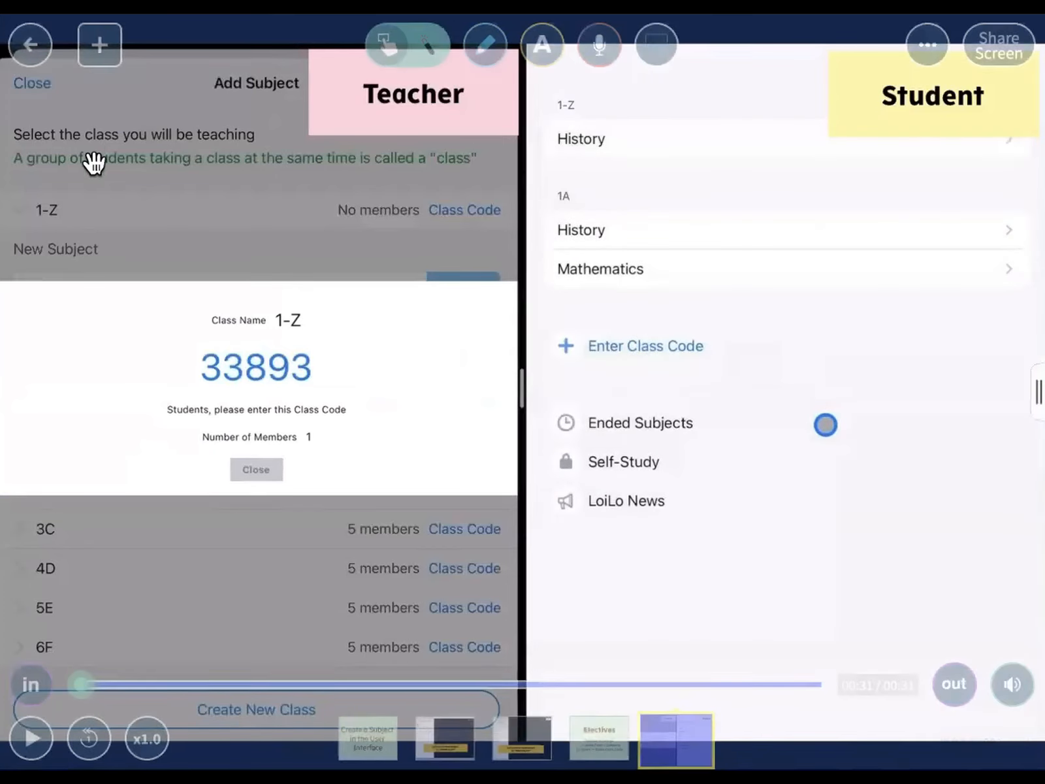
{"action": "left_click", "coordinate": [30, 46]}
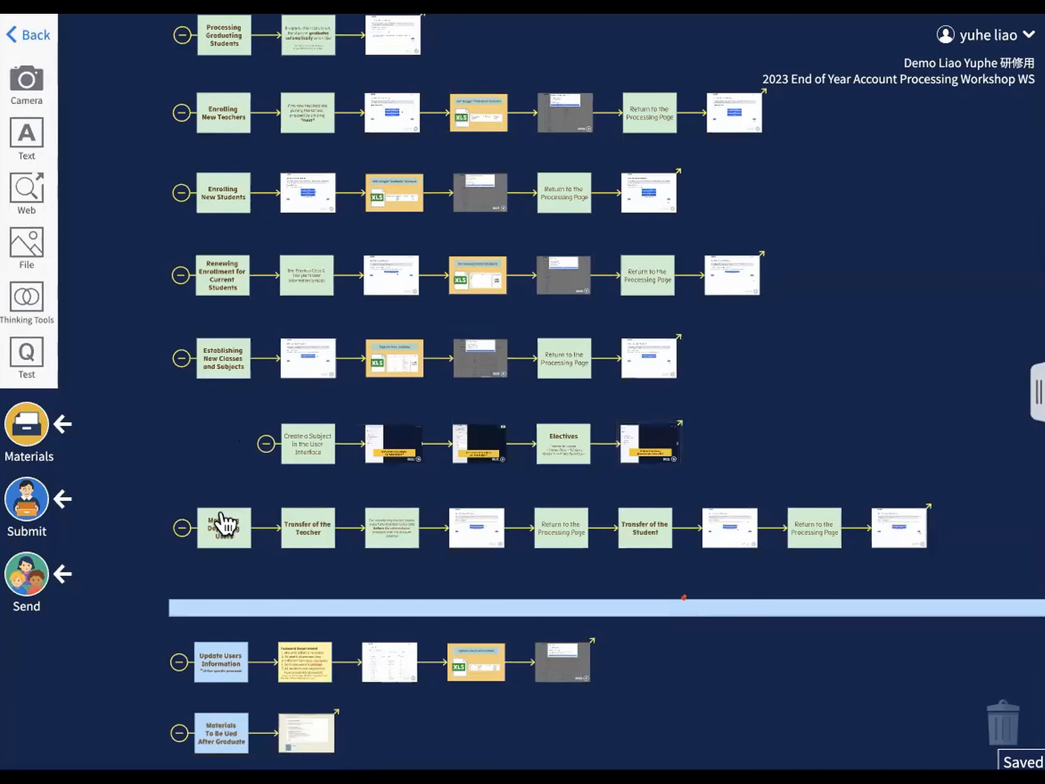
{"action": "left_click", "coordinate": [217, 526]}
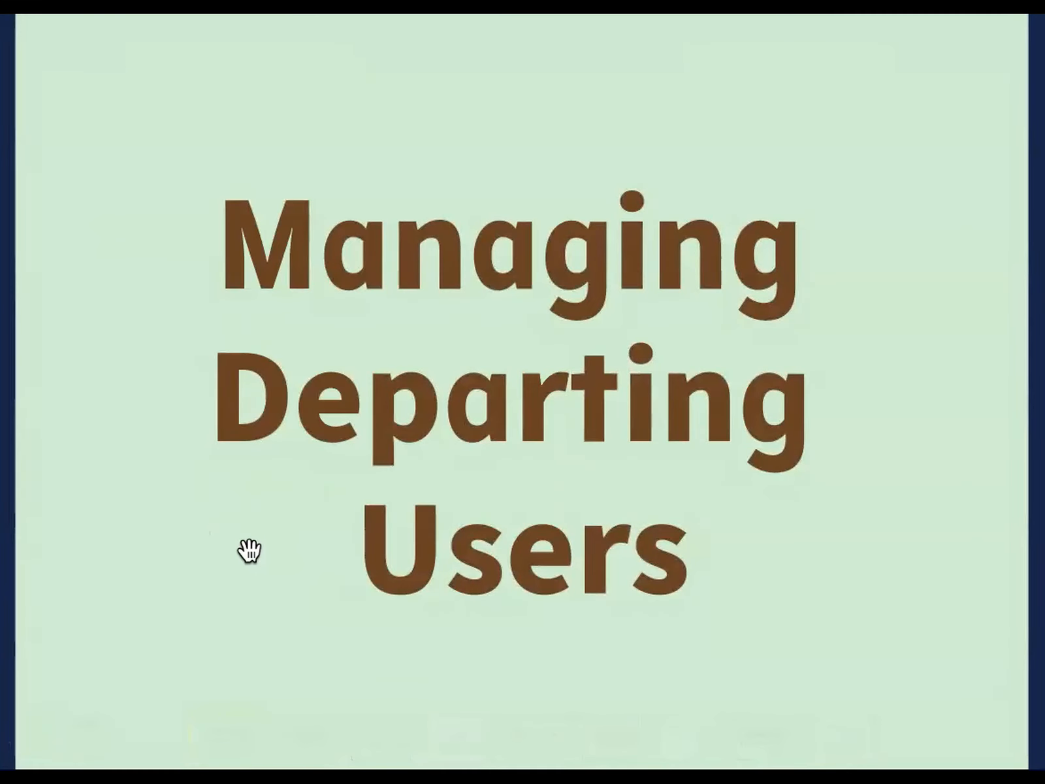